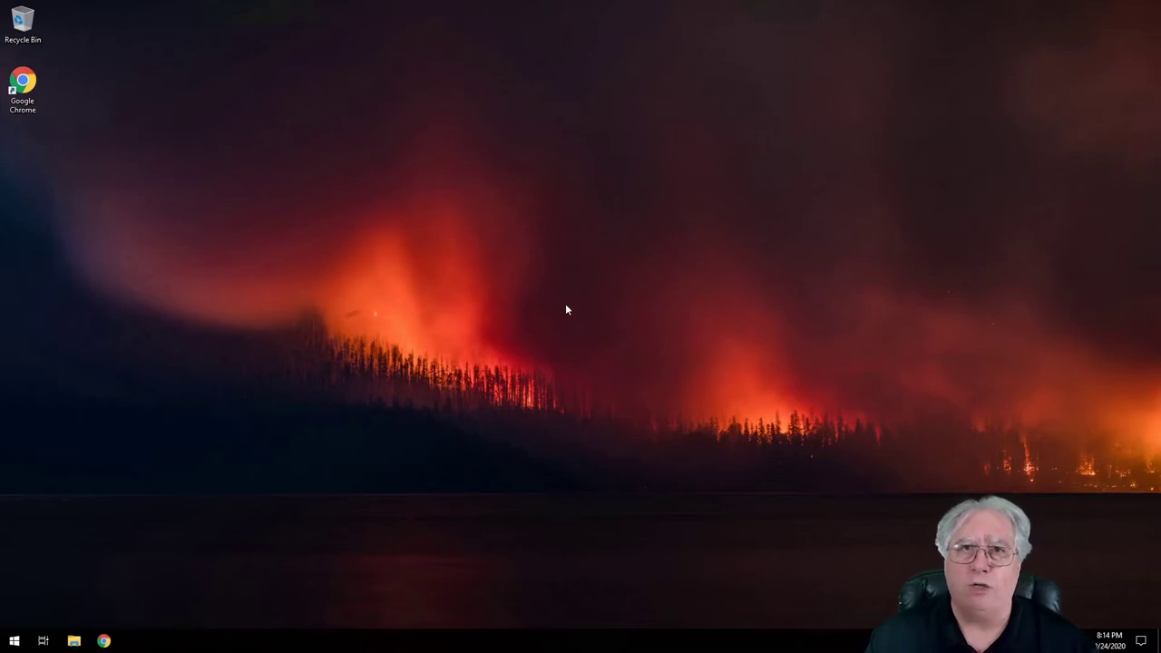
Step: Go to winlink.org in Chrome and open the User Programs folder on the downloads site
left_click(103, 640)
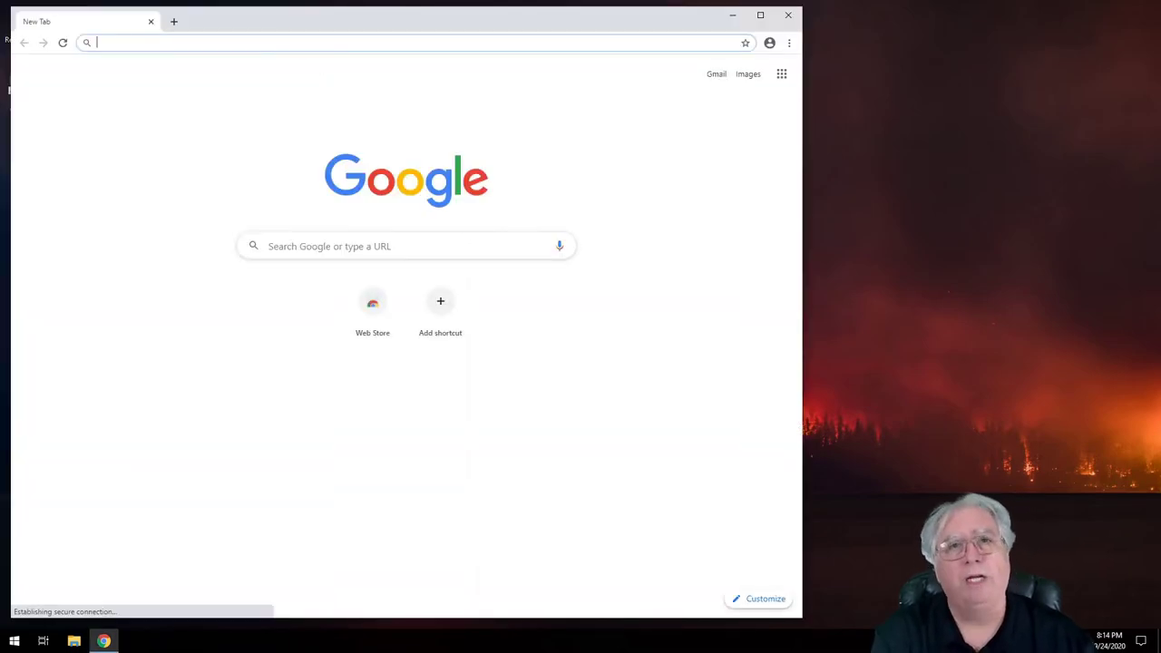
type("wi")
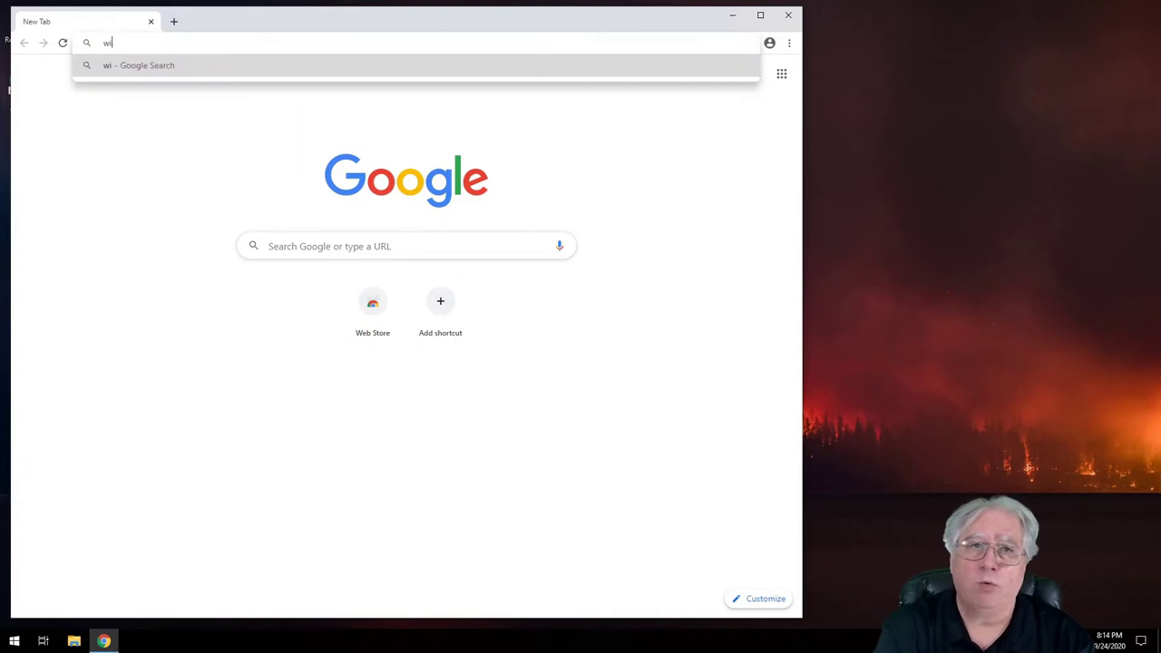
type("nlink.org")
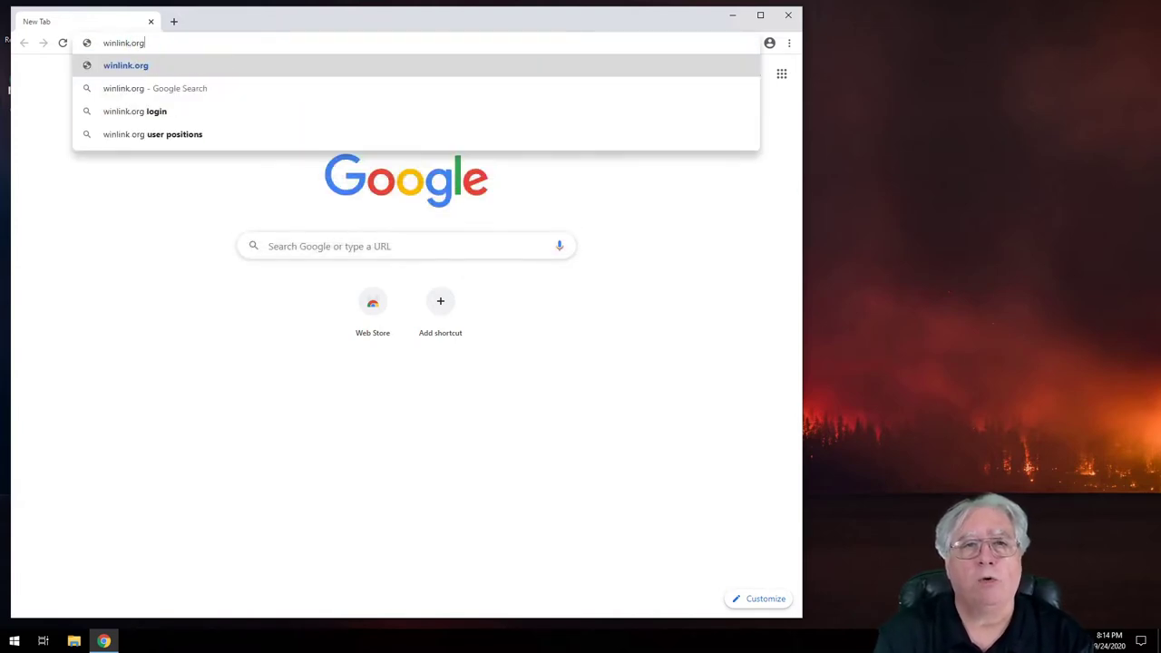
key("Return")
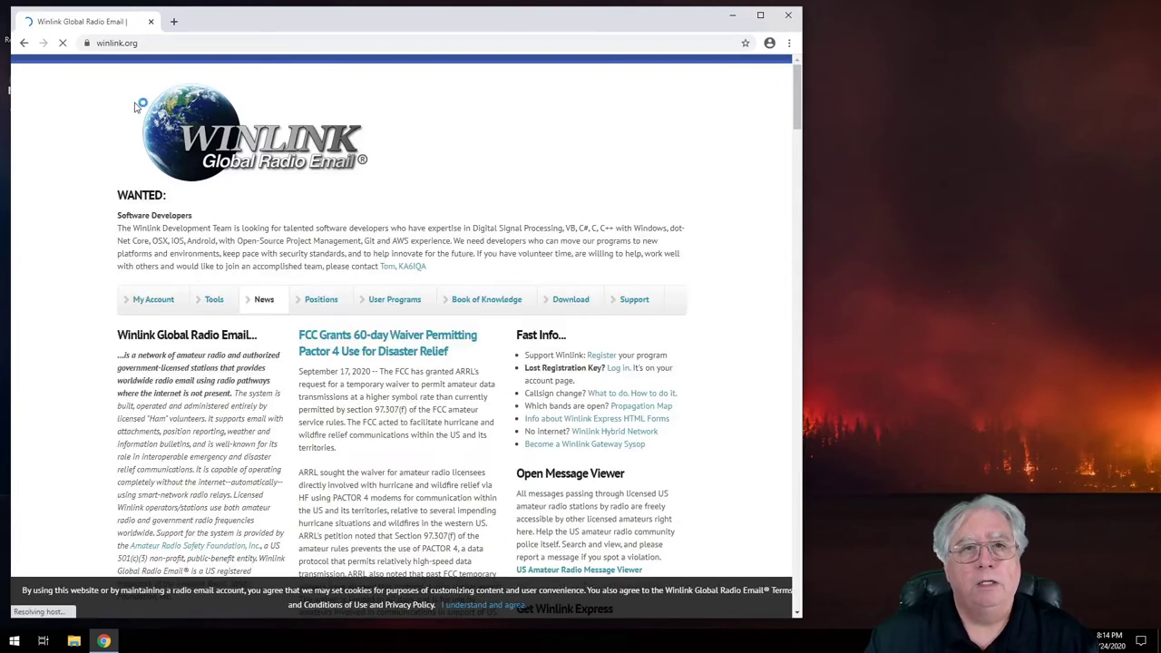
left_click(574, 301)
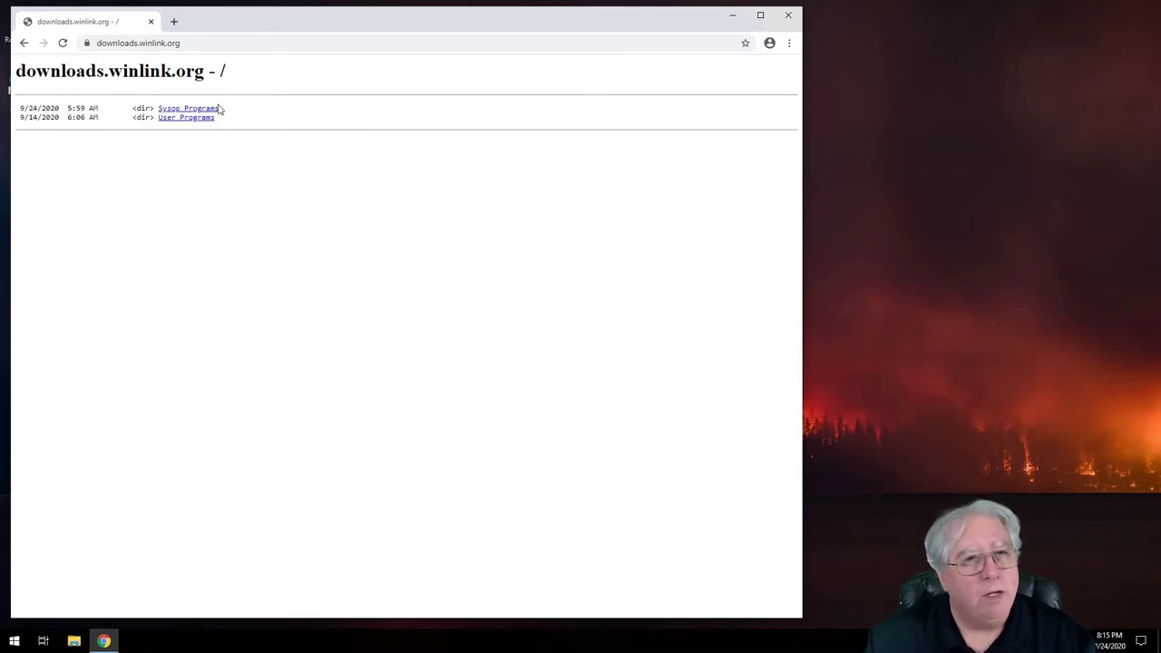
left_click(173, 123)
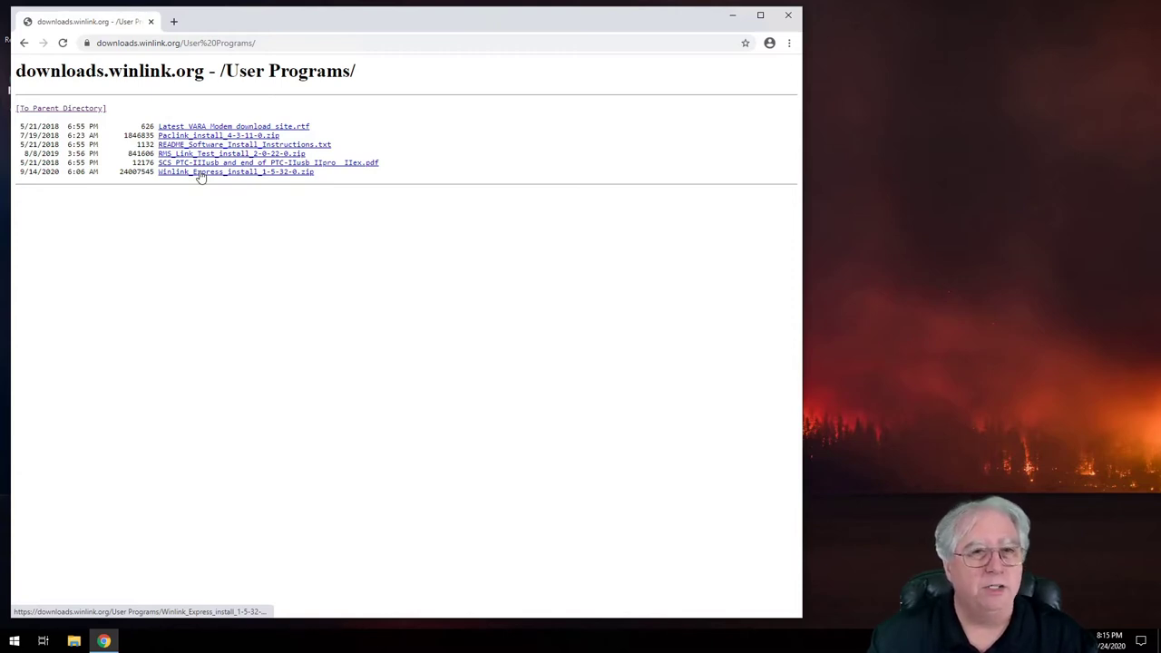
Step: Download Winlink_Express_install_1-5-32-0.zip from the User Programs listing
left_click(201, 176)
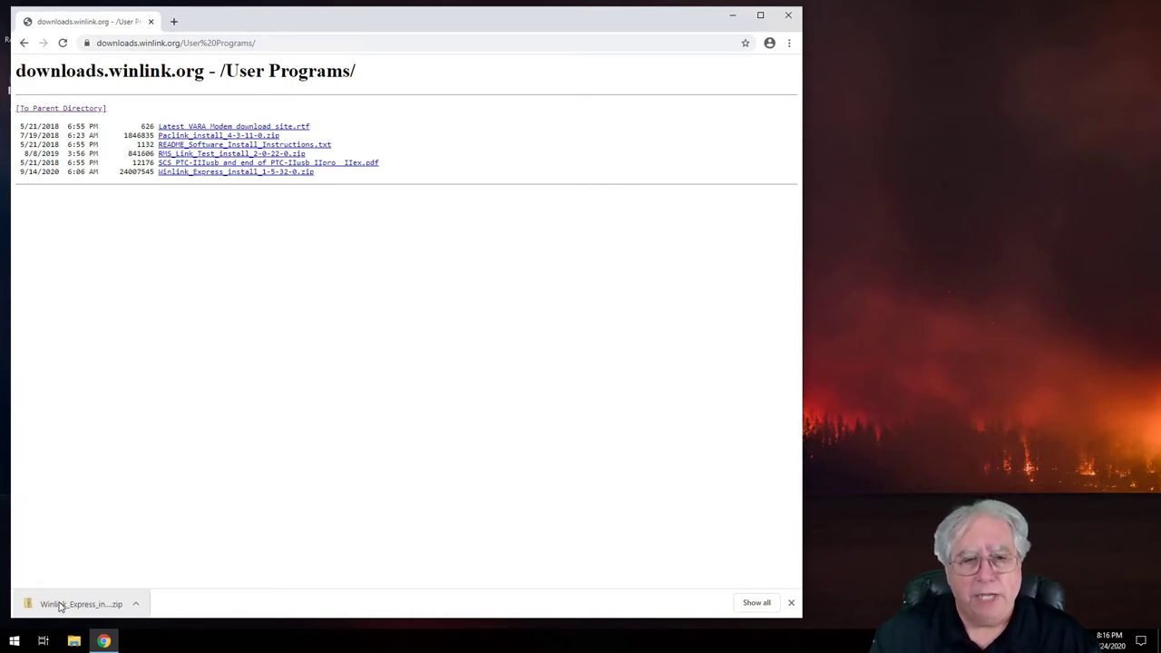
Step: Open the downloaded zip, run Winlink_Express_install, and expand the SmartScreen warning's More info
left_click(55, 605)
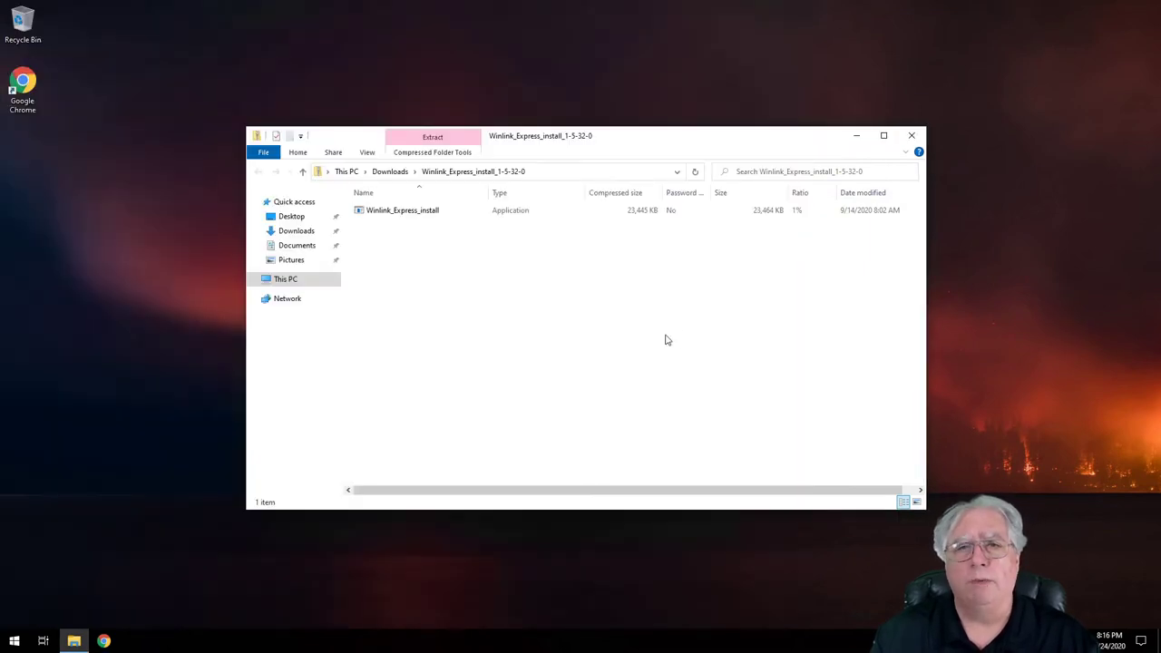
left_click(384, 214)
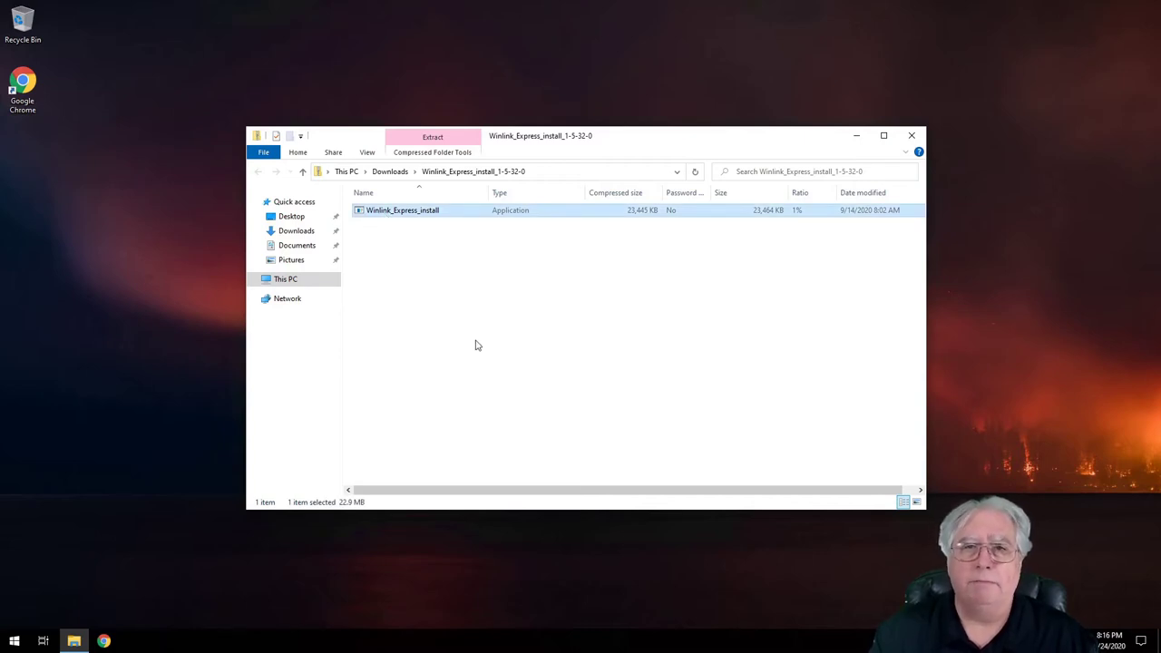
key("Return")
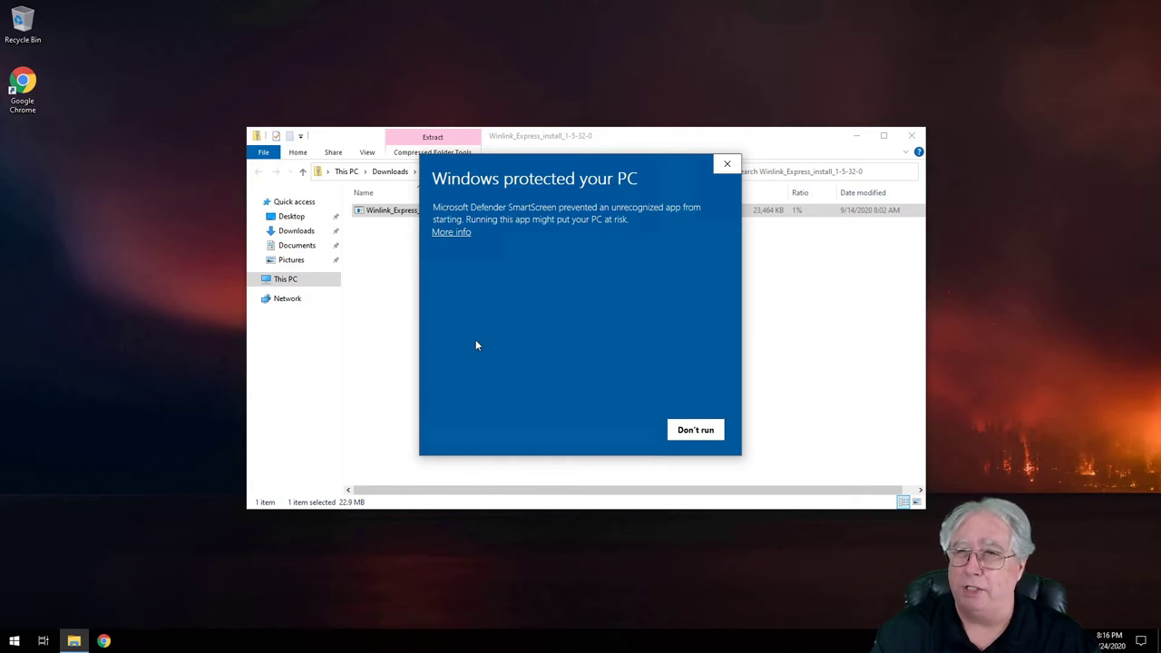
left_click(437, 232)
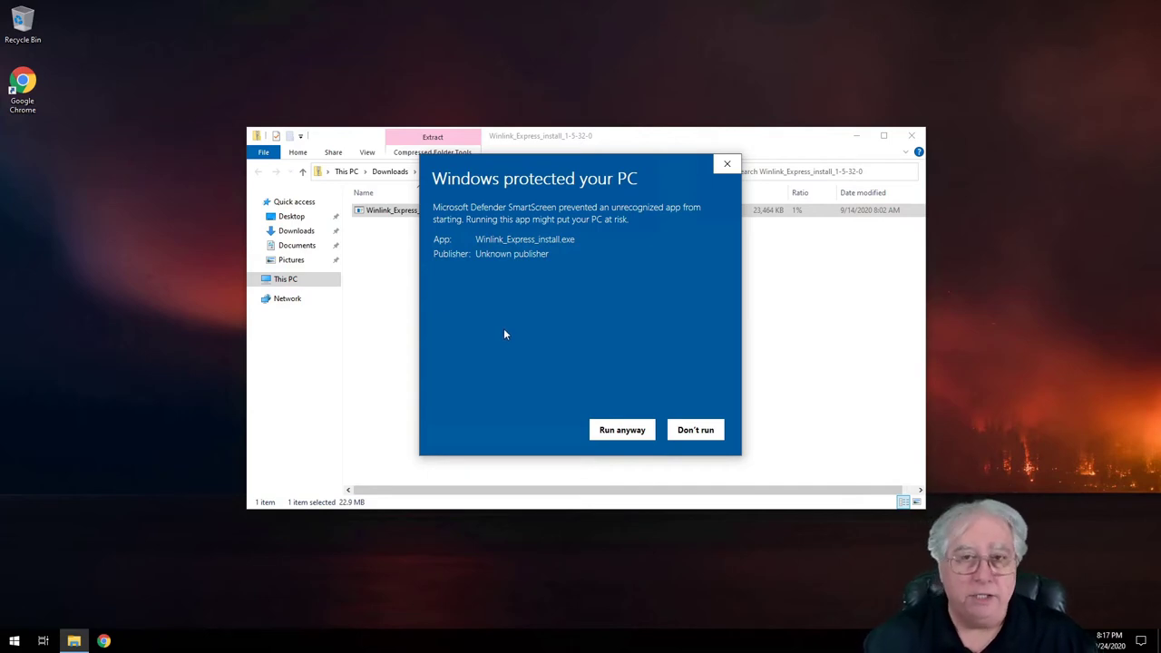
Step: Install Winlink Express into C:\RMS Express with a desktop shortcut, then close File Explorer
left_click(615, 432)
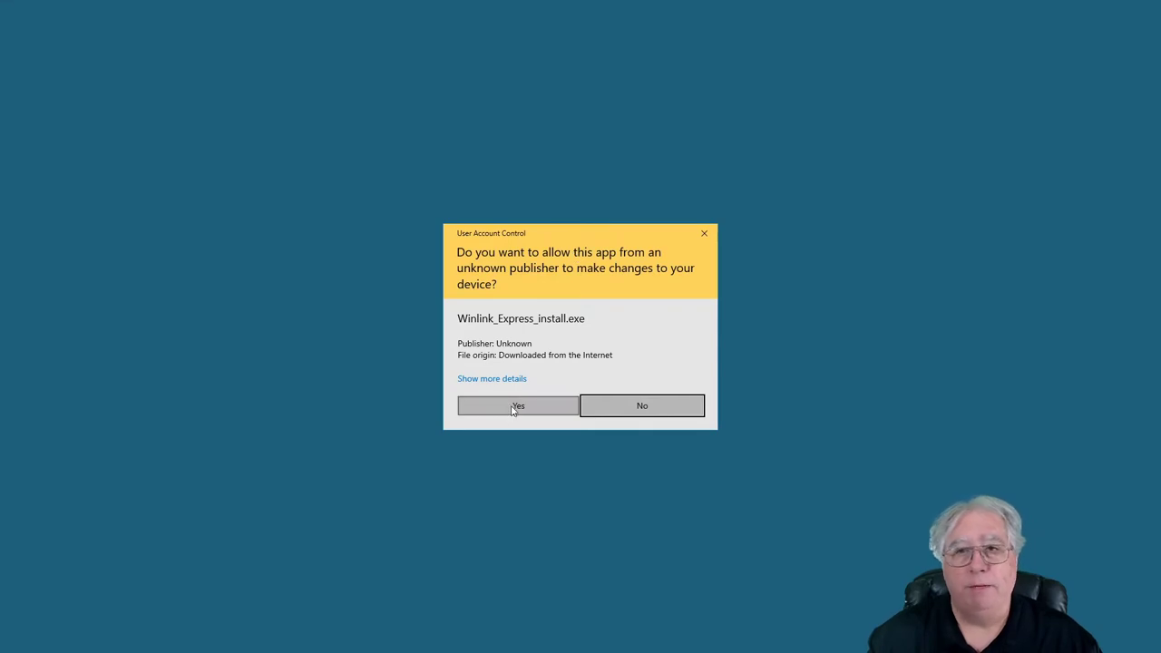
left_click(514, 409)
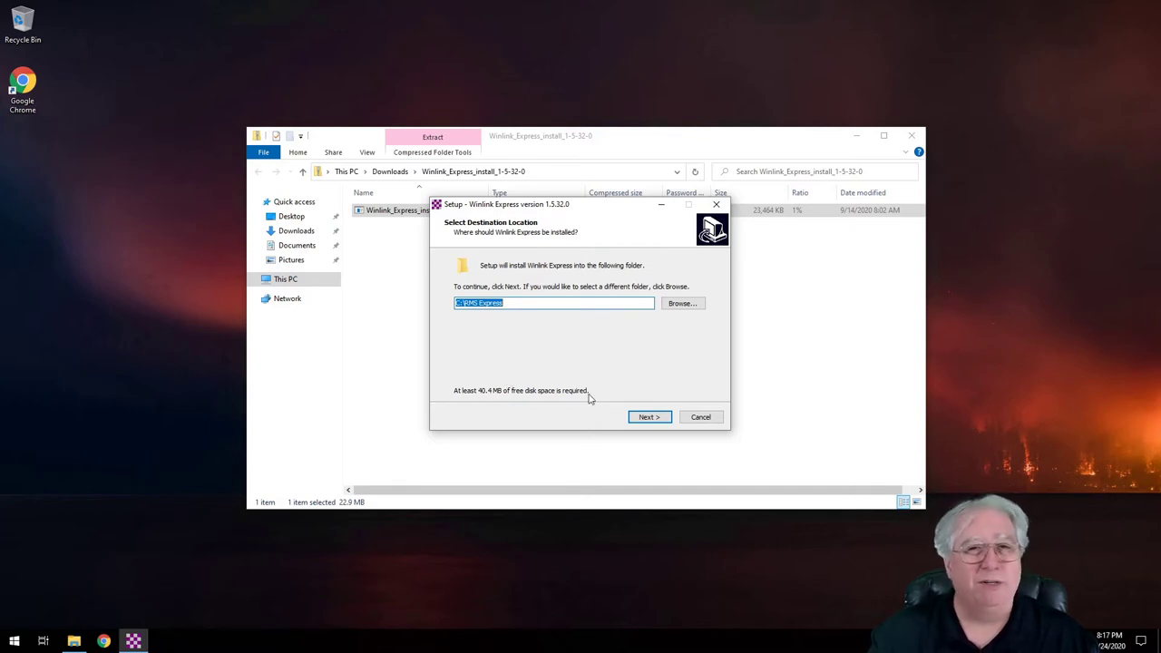
left_click(648, 420)
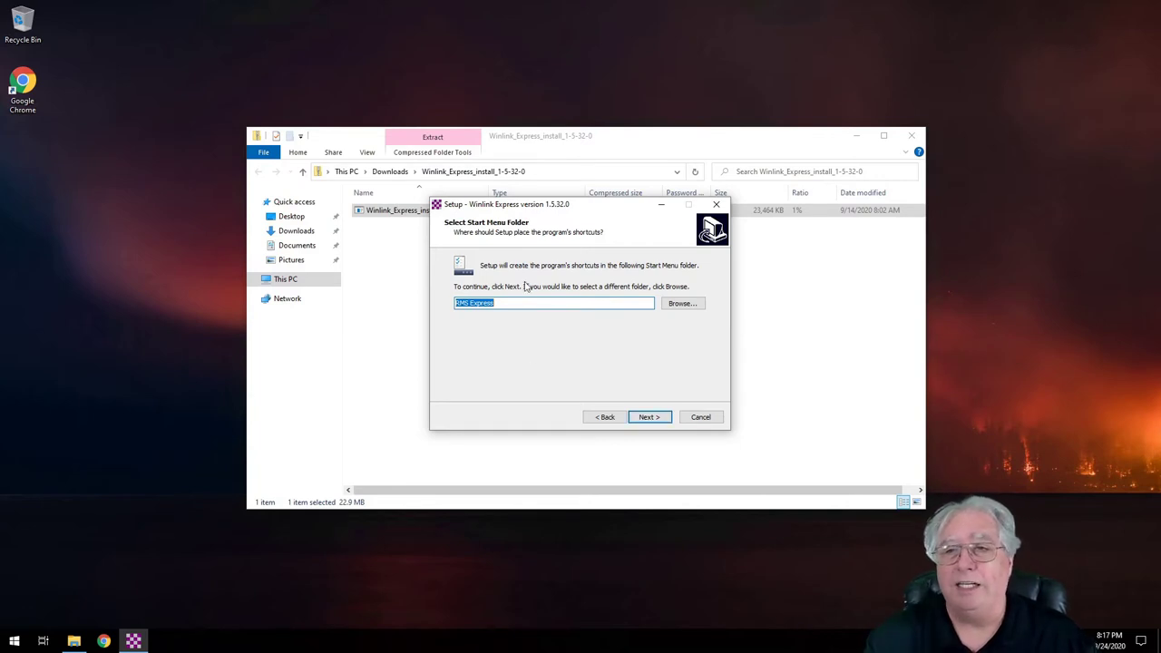
left_click(650, 417)
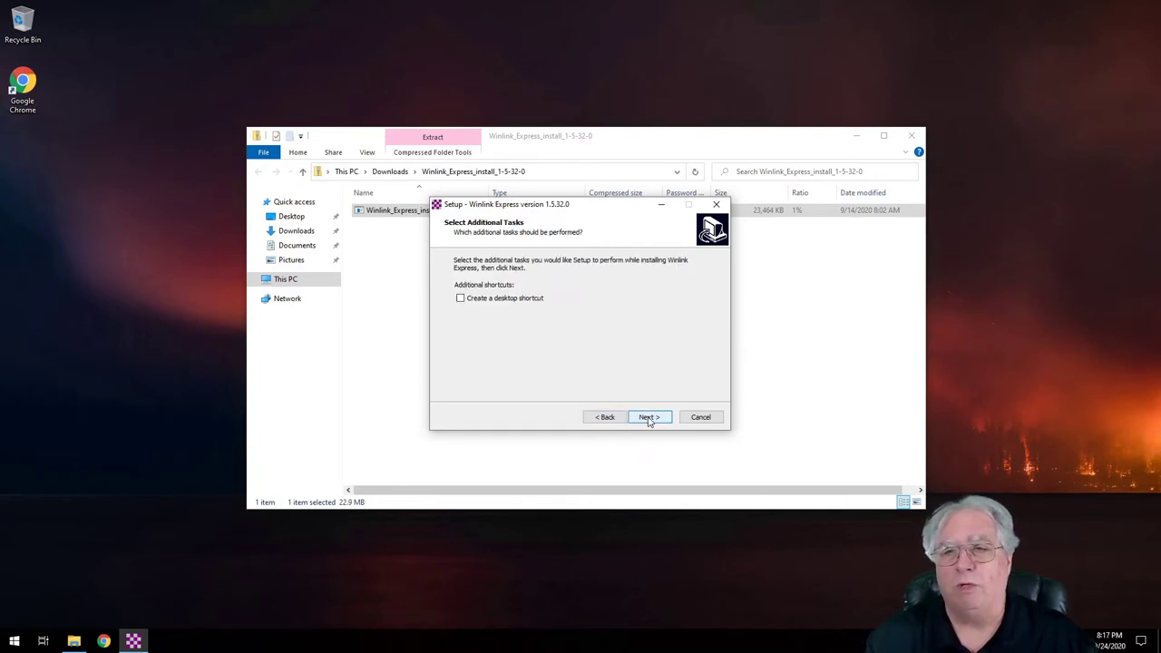
left_click(468, 301)
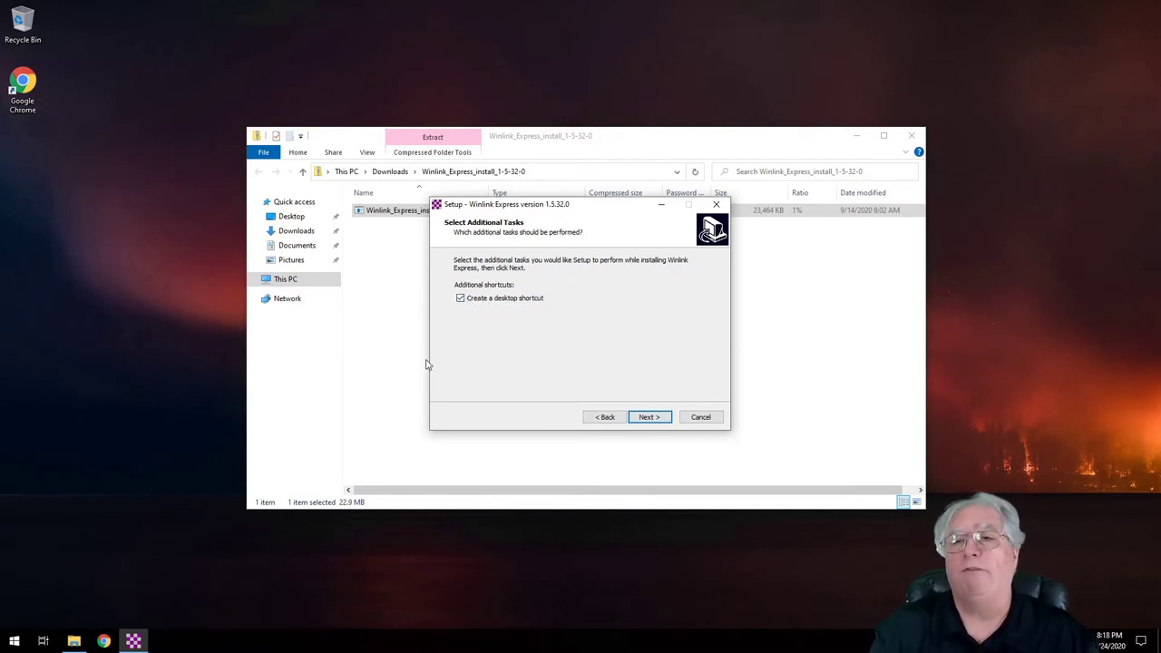
left_click(649, 418)
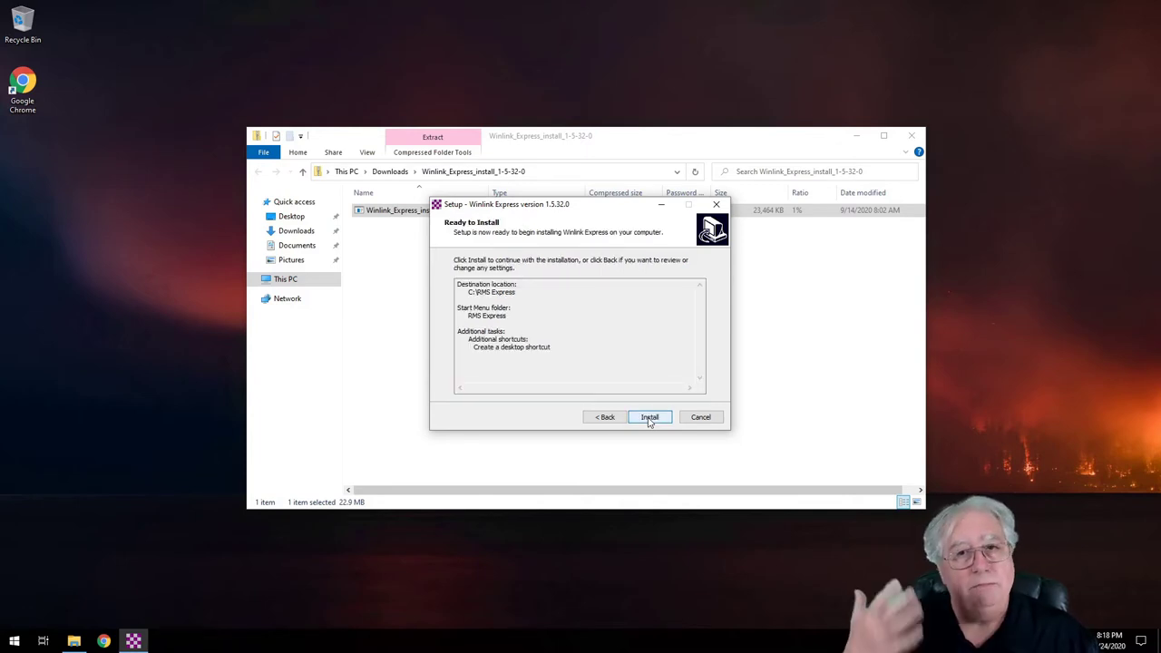
left_click(650, 418)
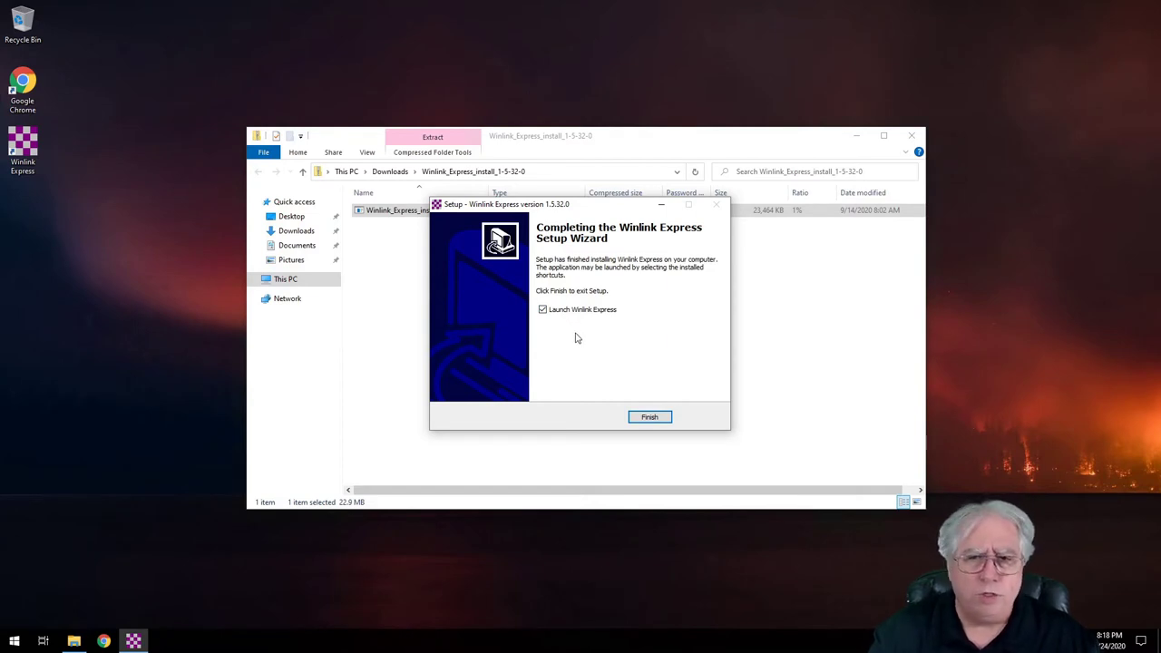
left_click(911, 135)
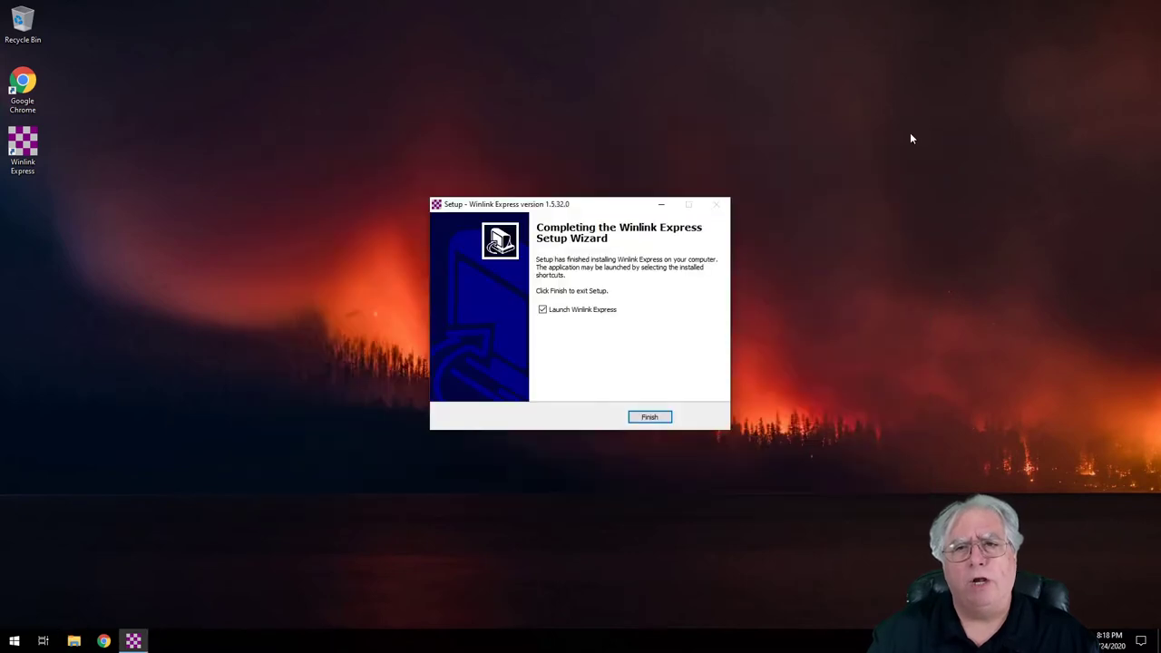
Step: Launch Winlink Express, move the Properties dialog aside, and enter the station callsign and password
left_click(649, 417)
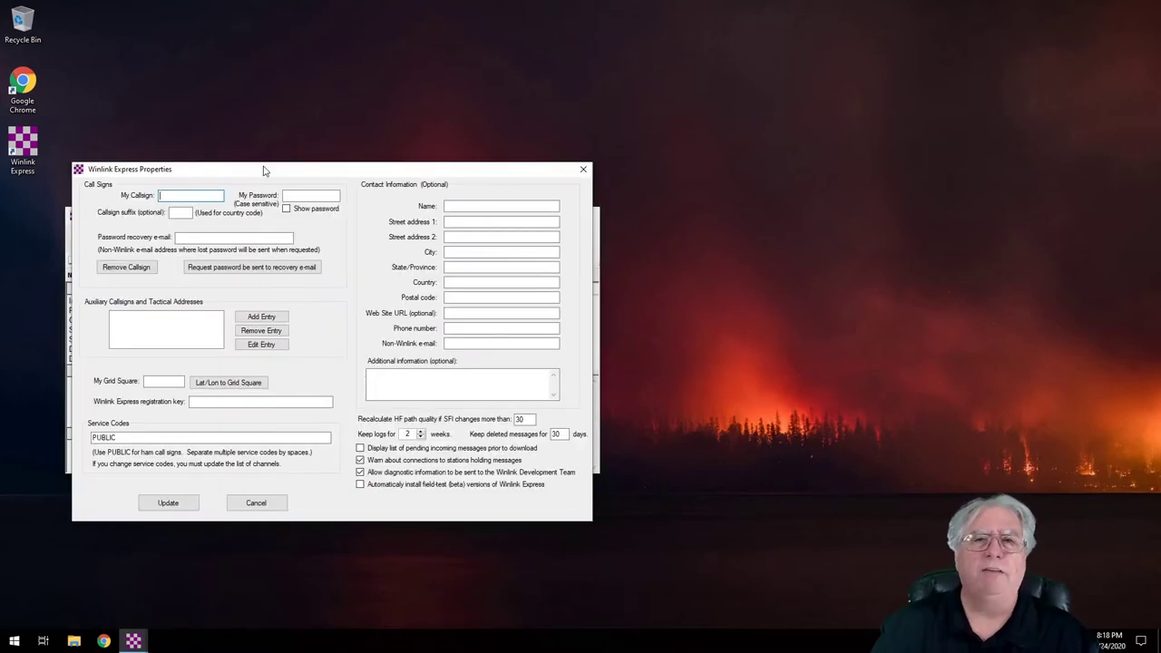
left_click_drag(266, 171, 491, 115)
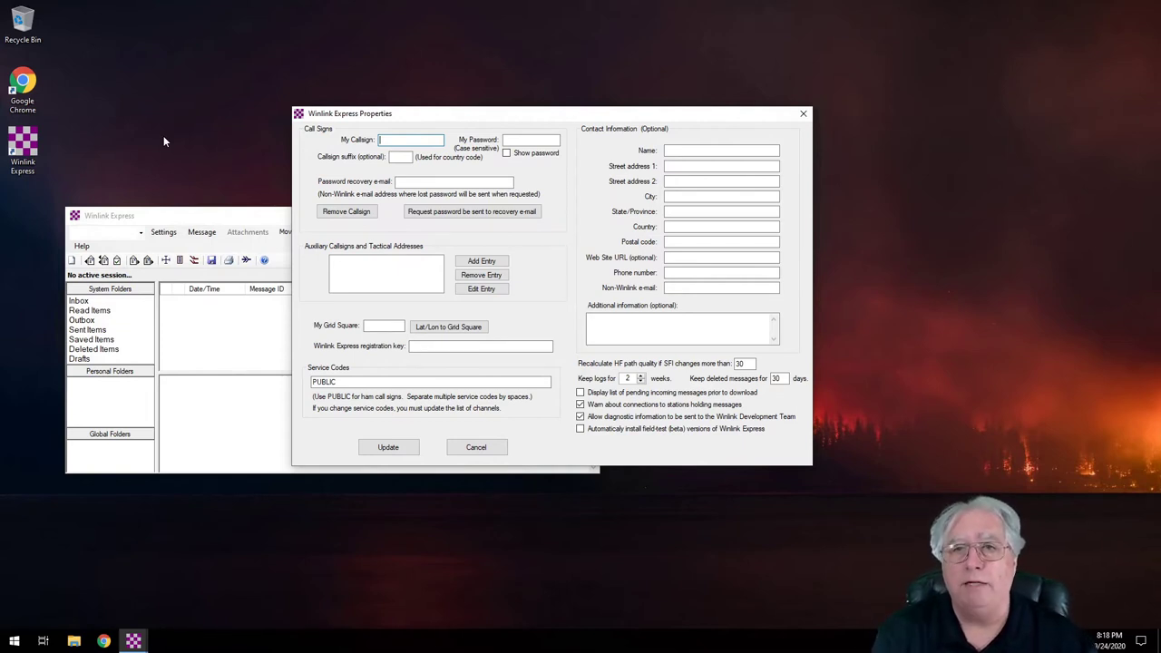
type("AG6AG")
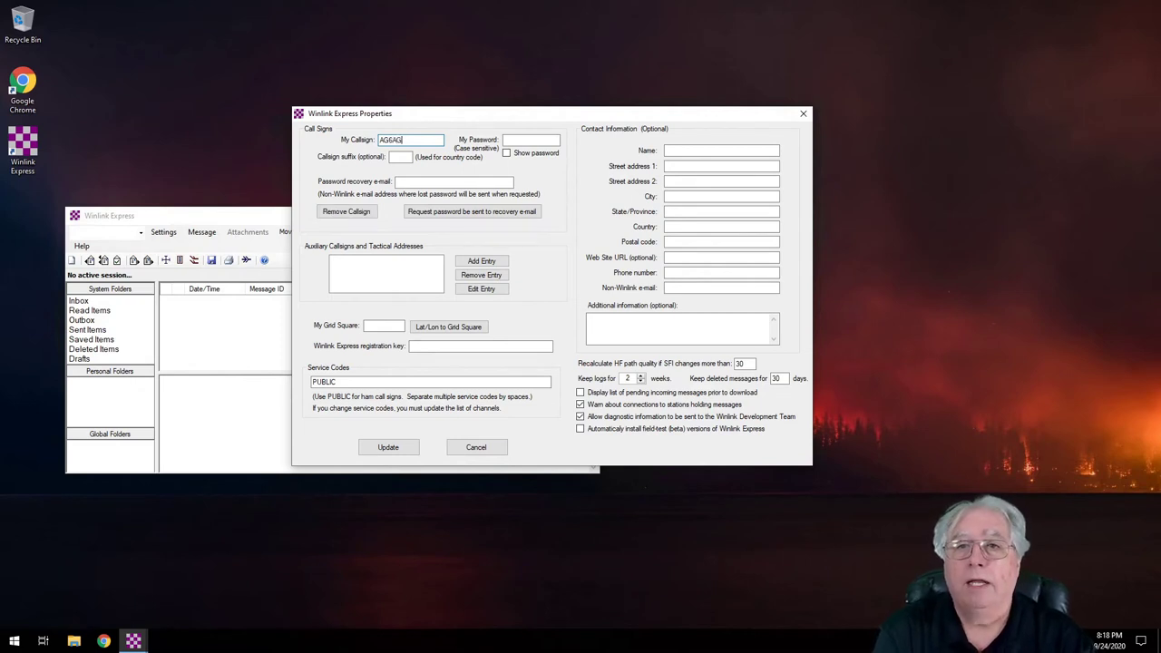
left_click(531, 140)
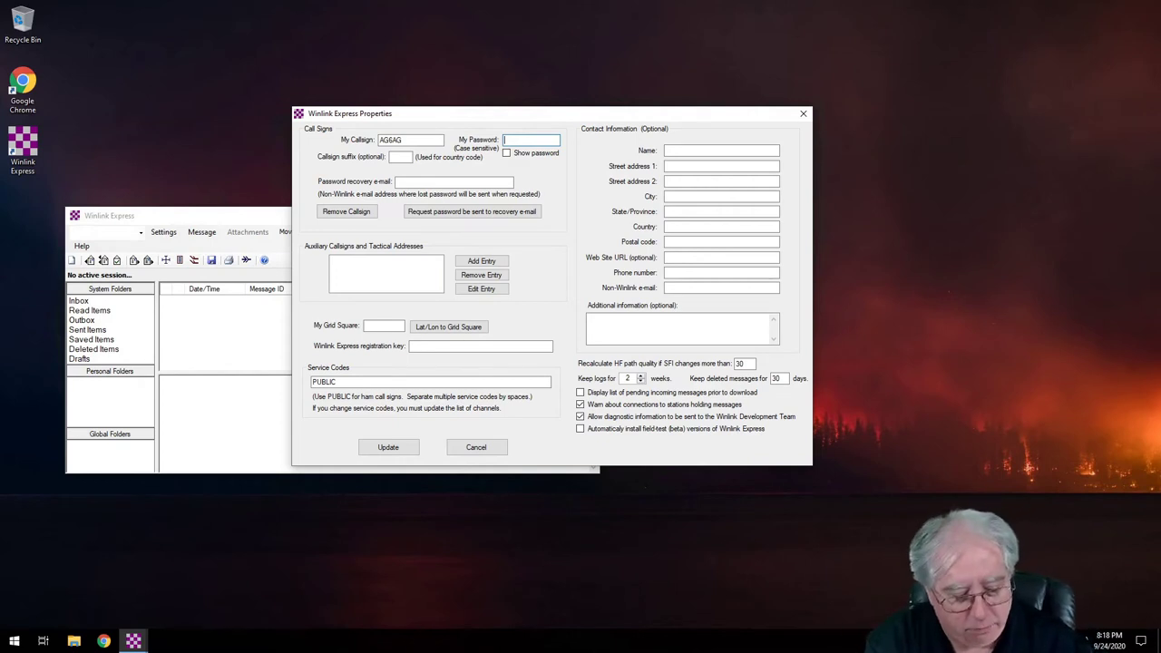
type("******")
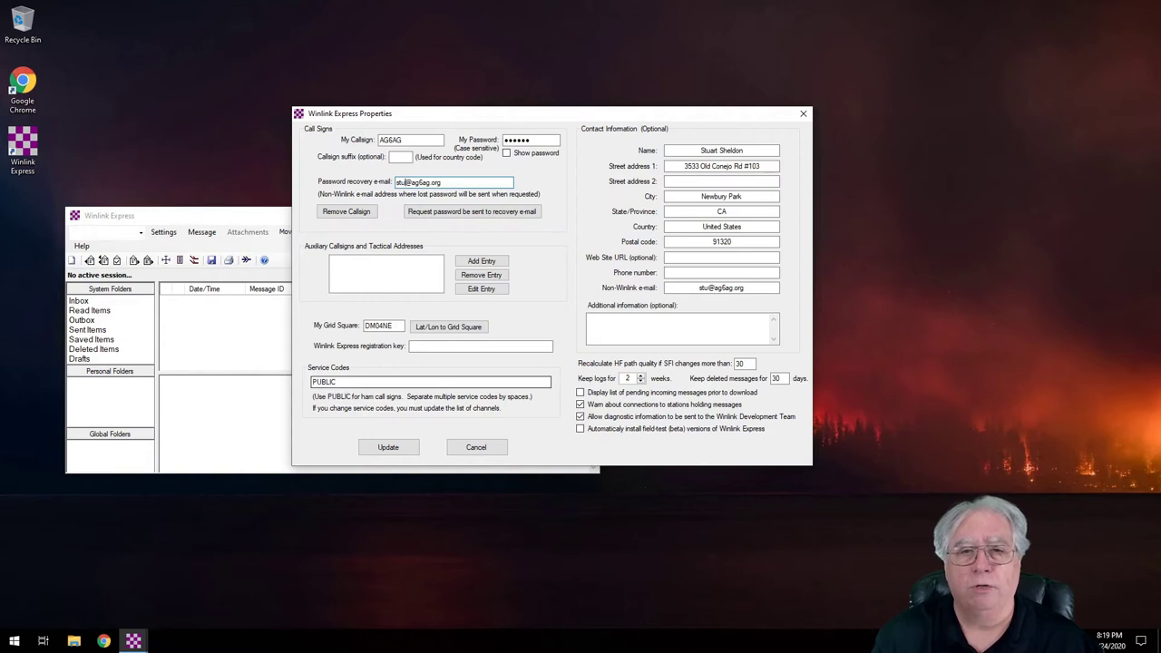
Step: Set the service code, enable showing pending messages before download, and save the properties
left_click(338, 382)
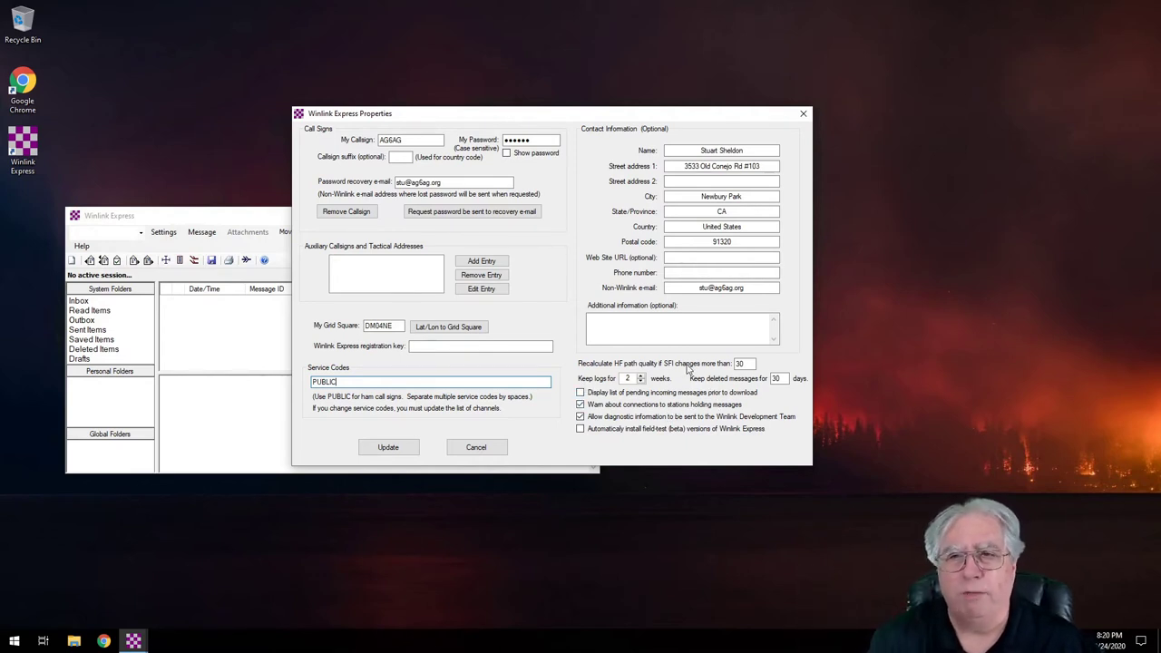
left_click(581, 393)
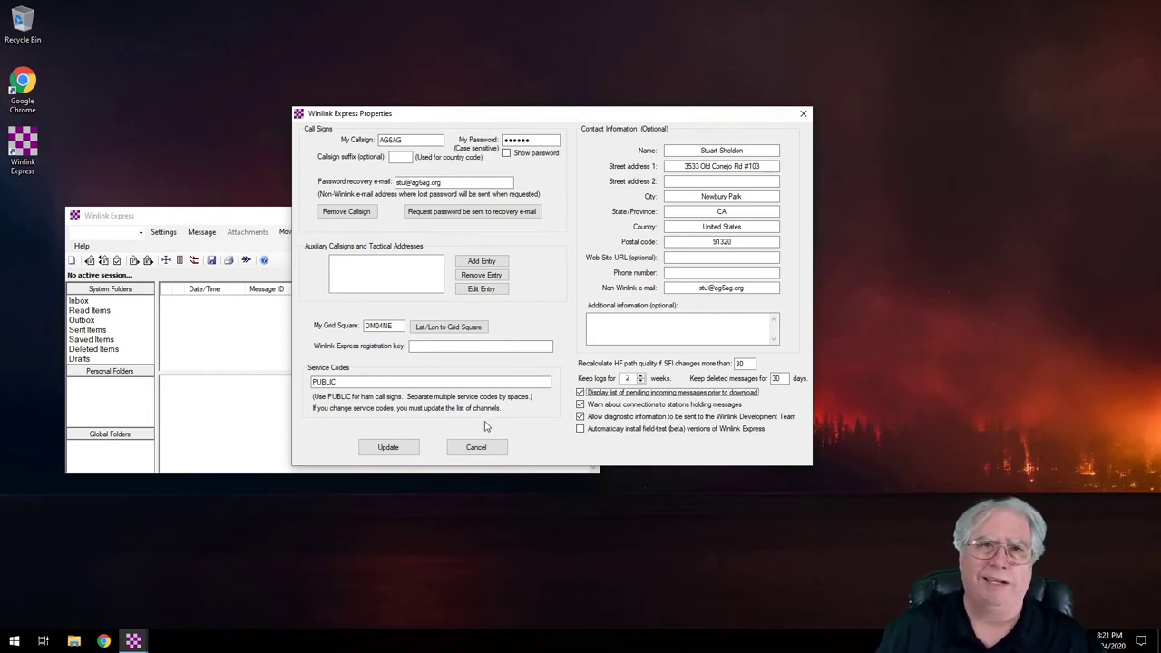
left_click(387, 450)
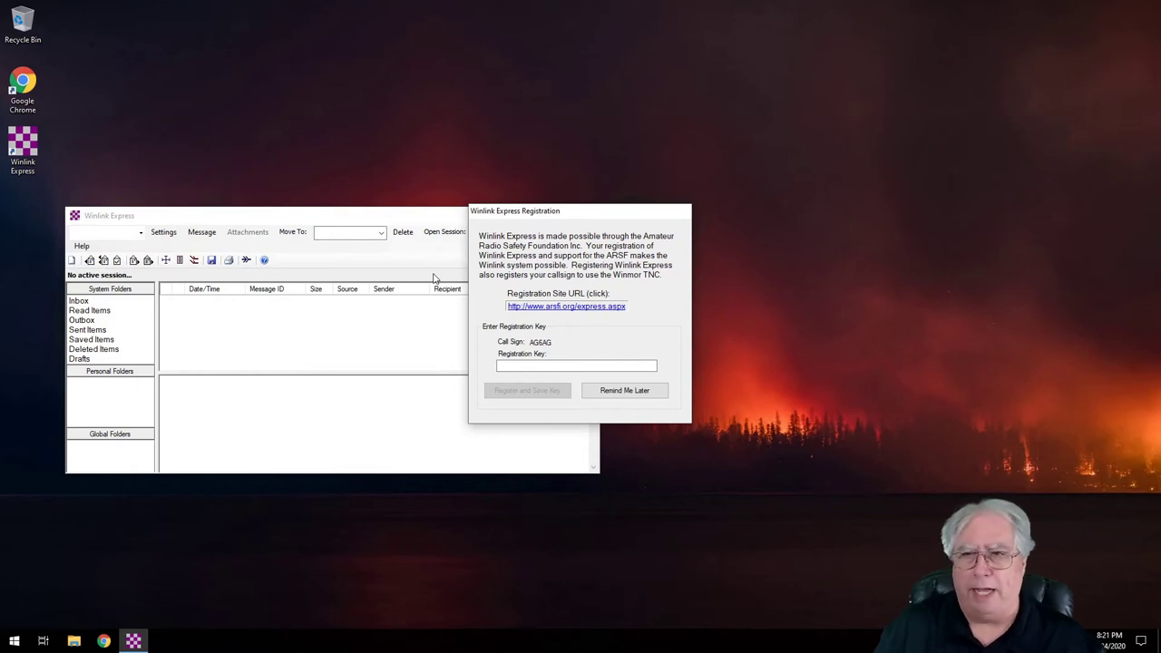
Step: Choose Remind Me Later in the Registration dialog to skip registering
left_click(624, 390)
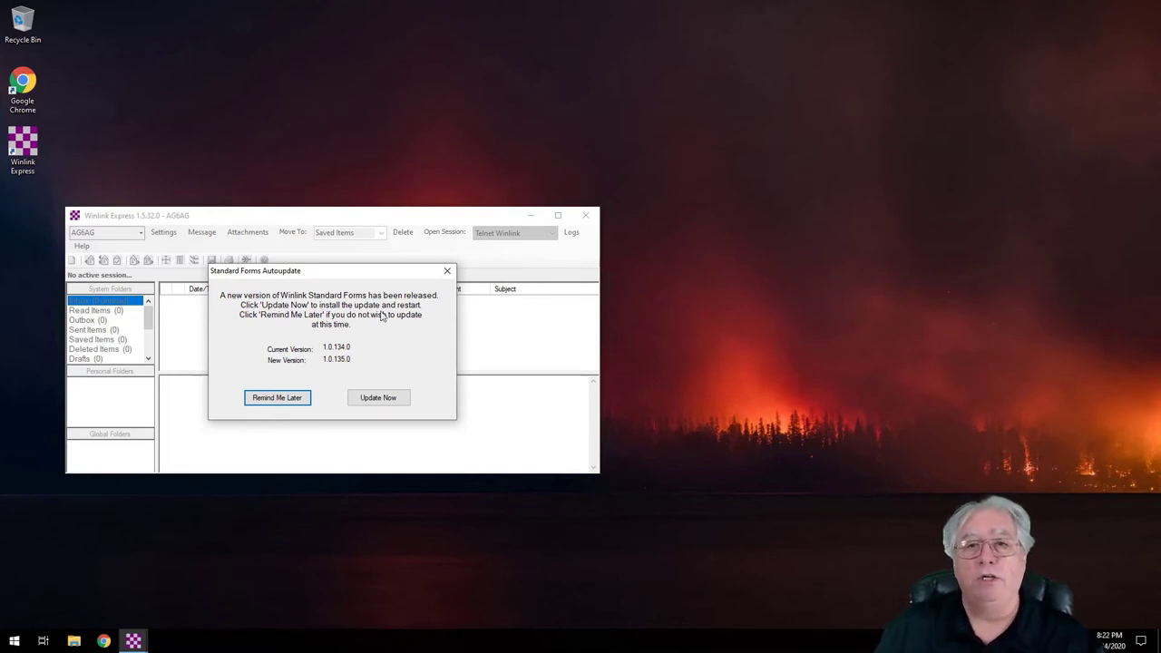
Step: Accept the Standard Forms Autoupdate offer to install version 1.0.135.0
left_click(369, 400)
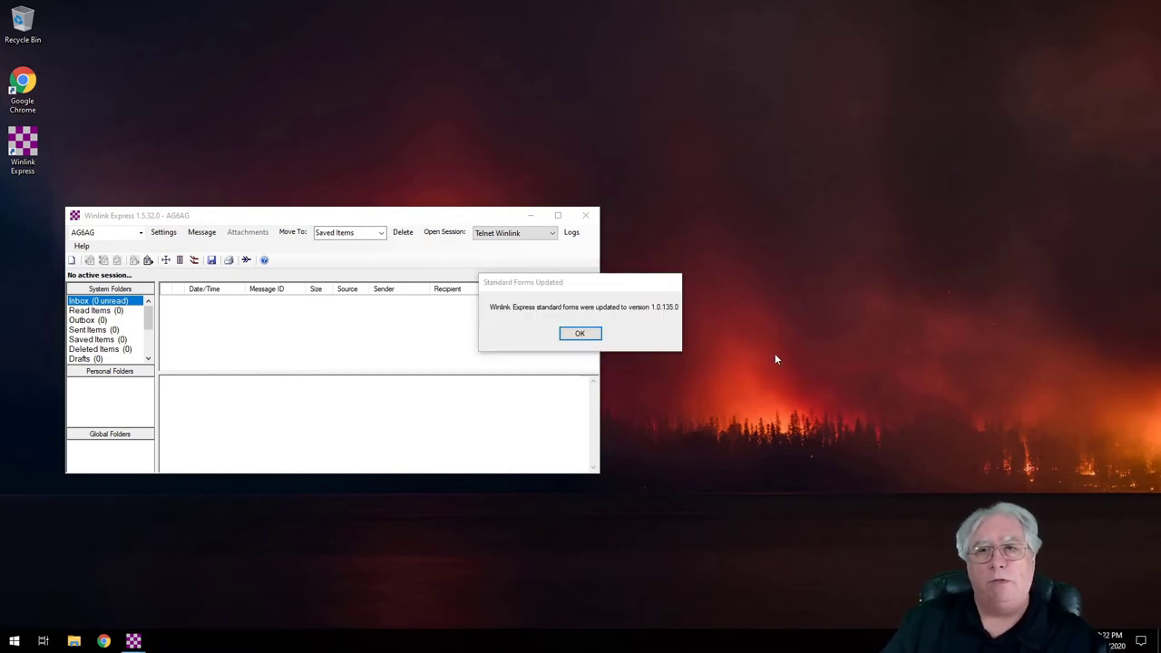
Step: Dismiss the forms-updated notice, then enlarge and recentre the main mailbox window
left_click(577, 335)
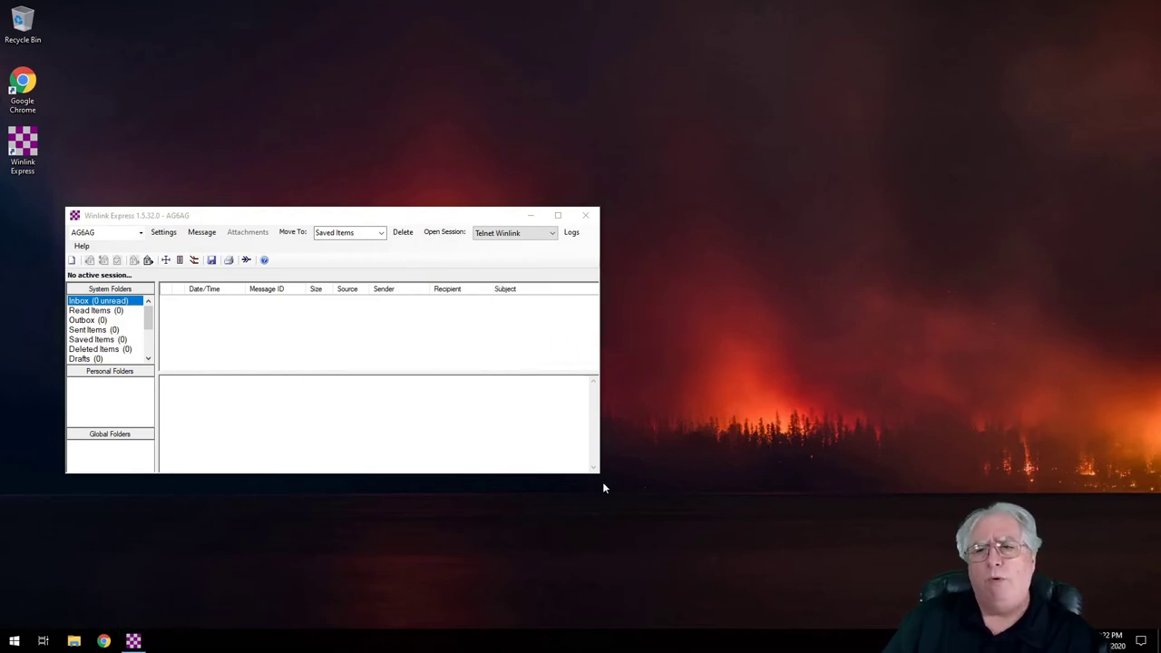
left_click_drag(599, 475, 842, 586)
left_click_drag(230, 216, 304, 173)
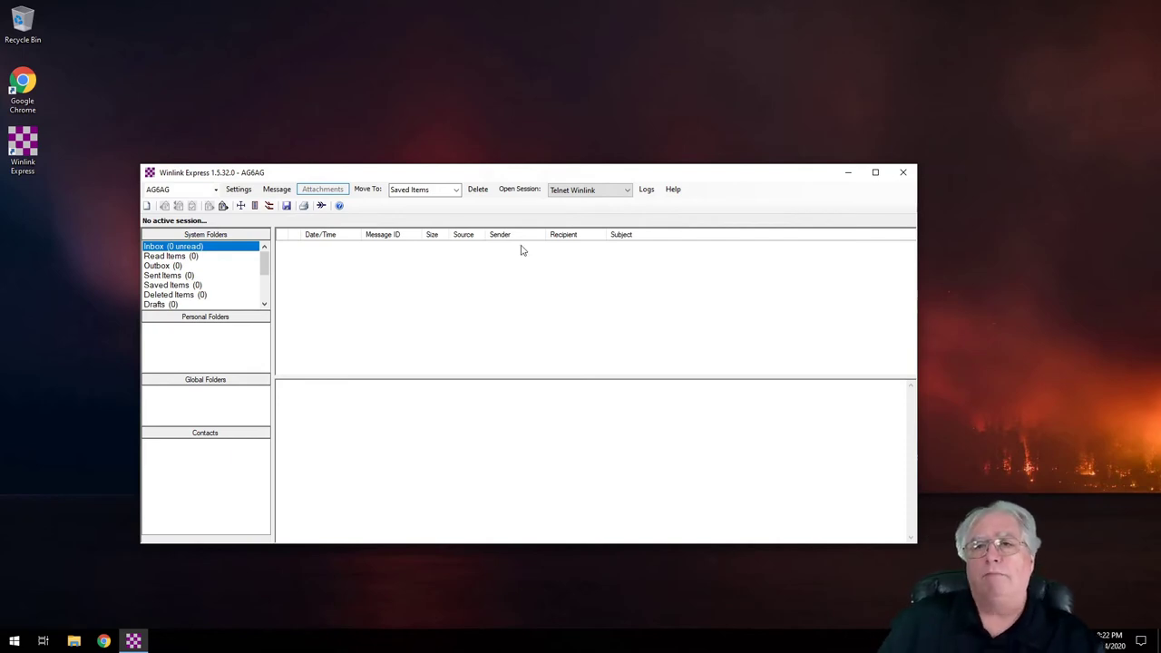
Step: Run a Telnet Winlink session to the CMS, then close the session window
left_click(581, 190)
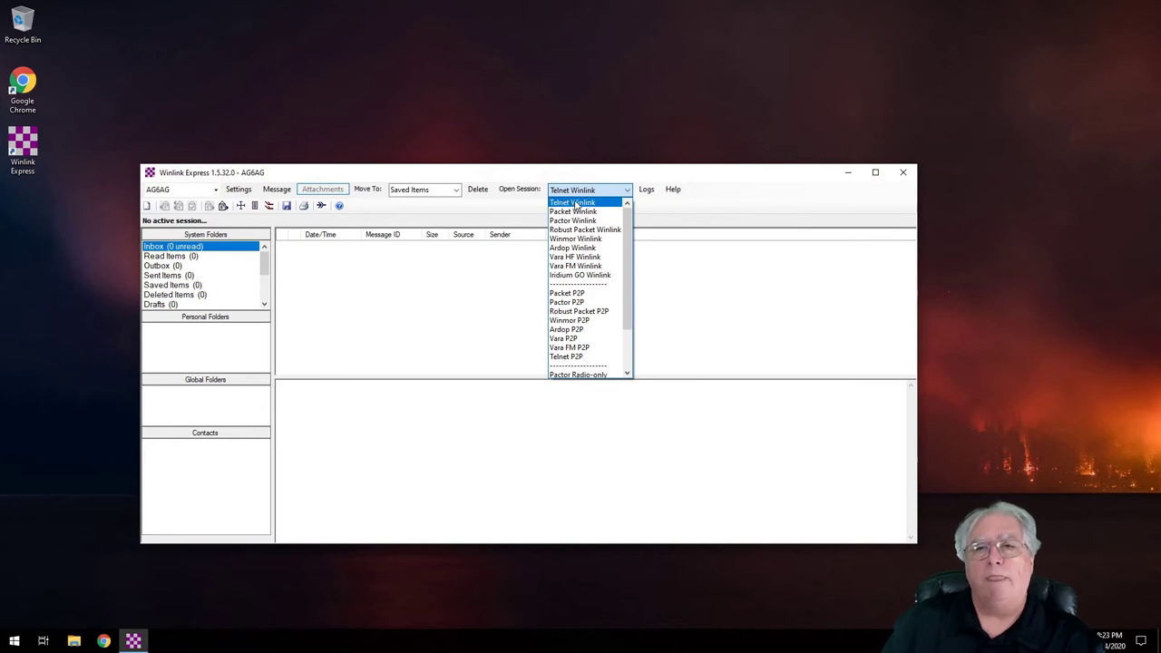
left_click(577, 203)
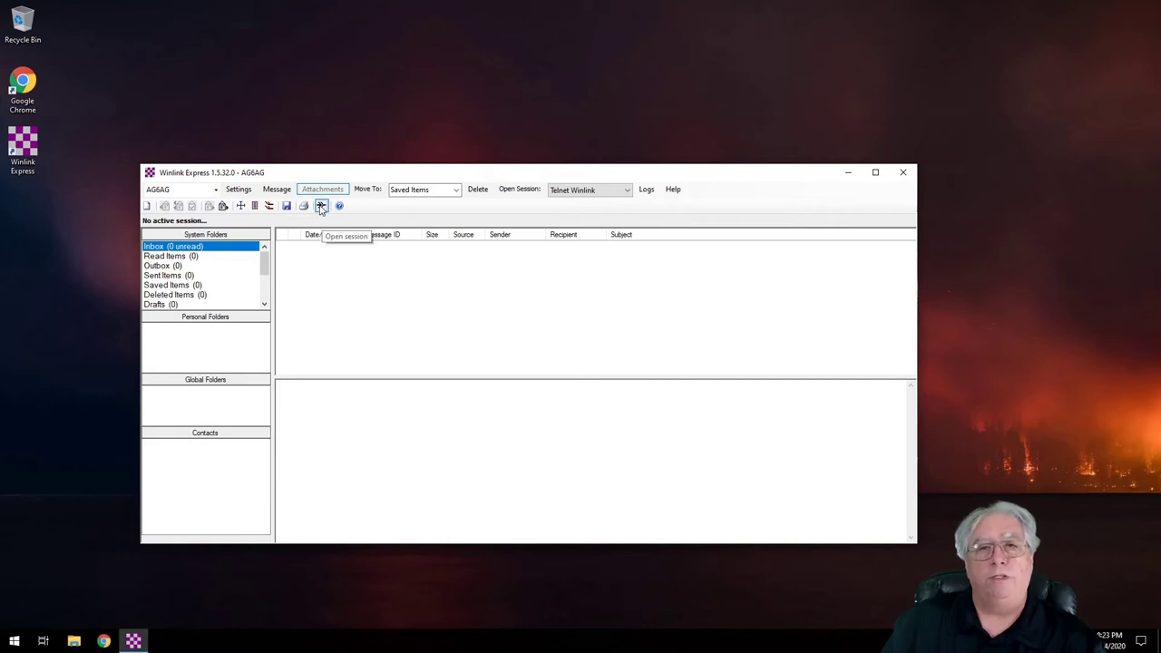
left_click(321, 205)
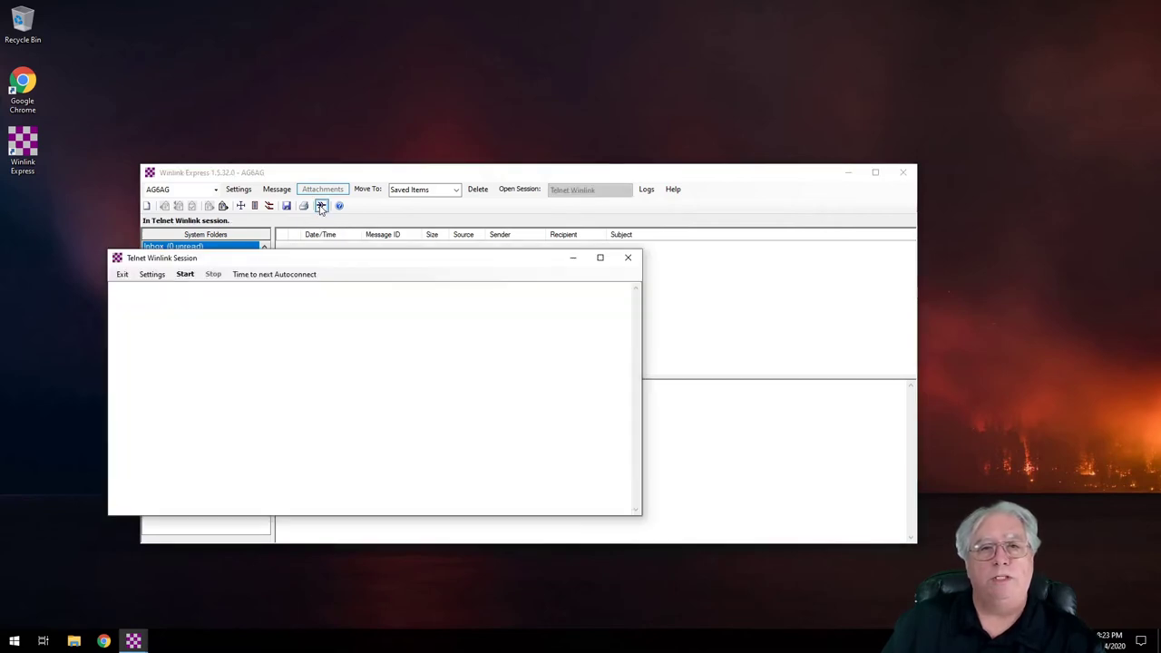
left_click(185, 275)
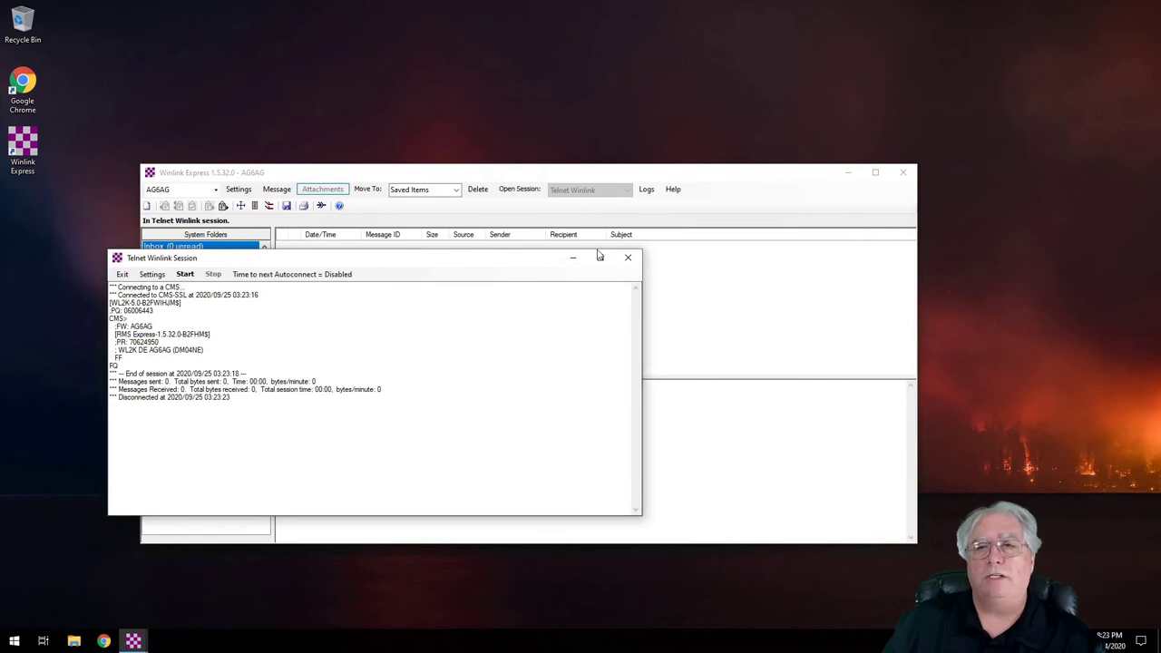
left_click(628, 258)
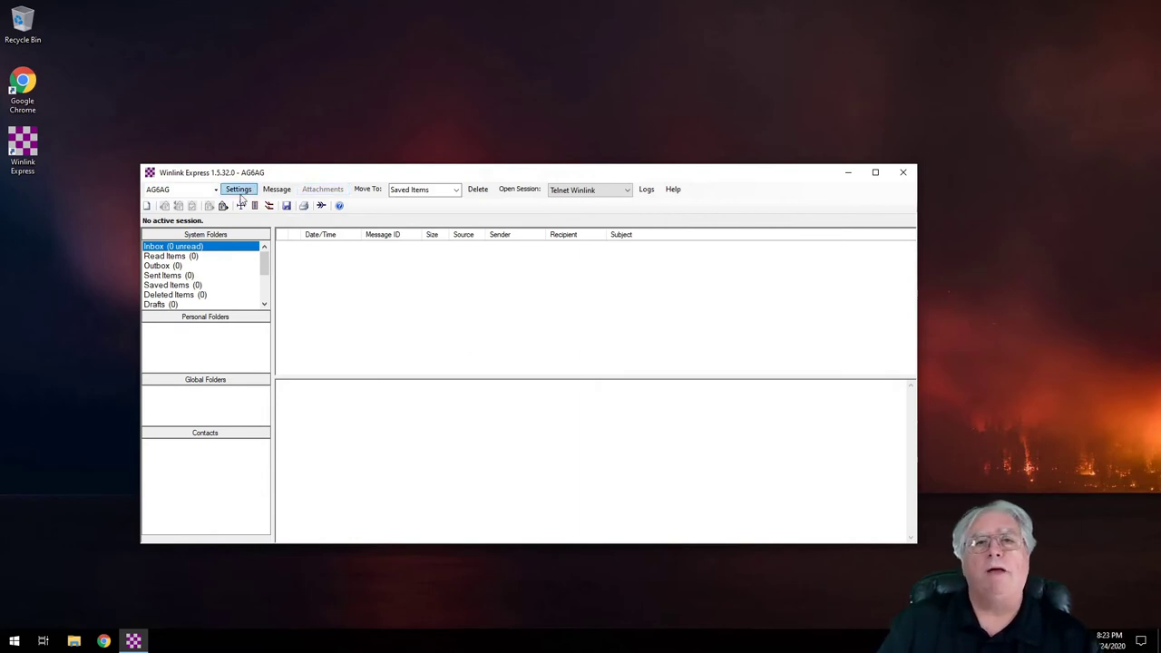
left_click(238, 191)
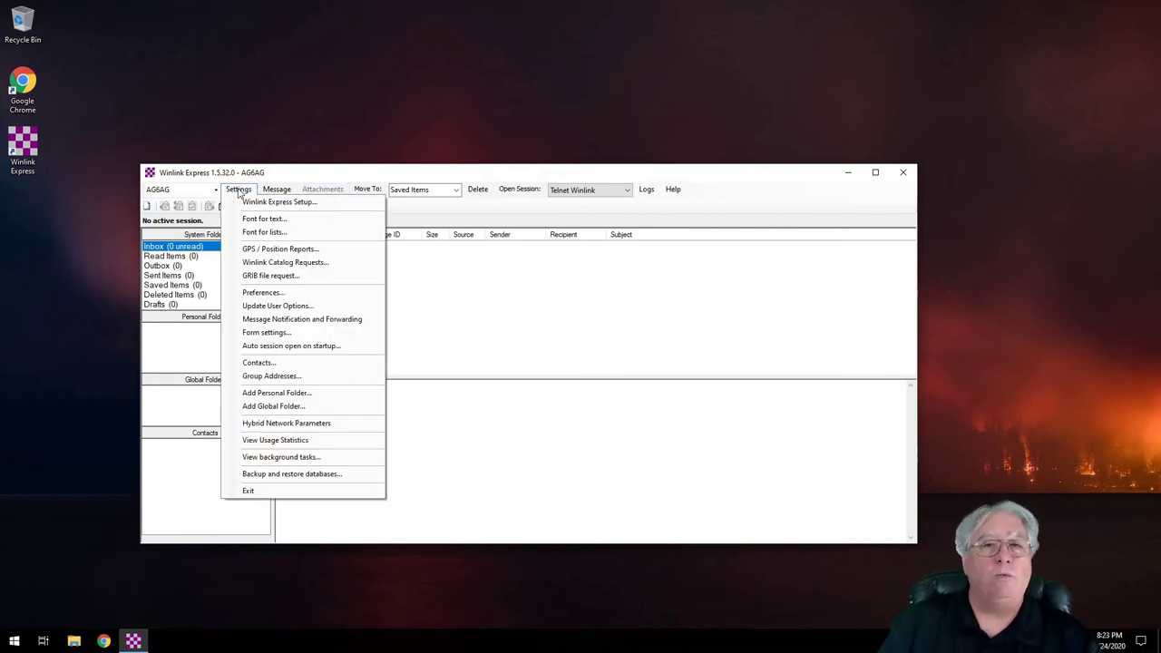
left_click(265, 203)
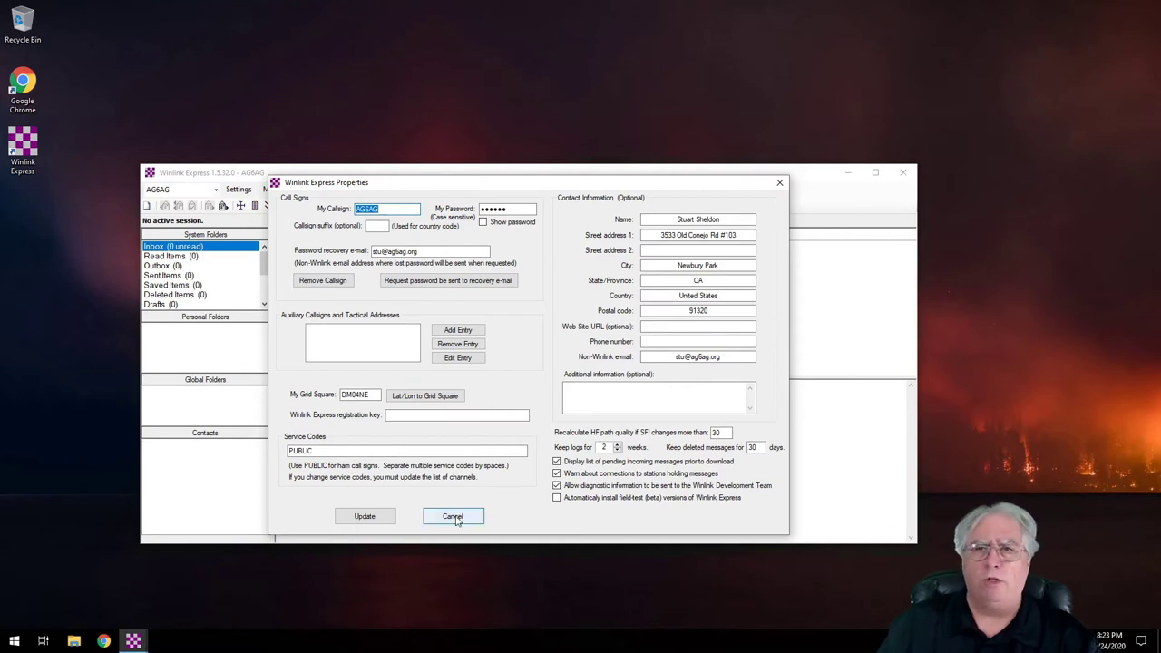
left_click(455, 517)
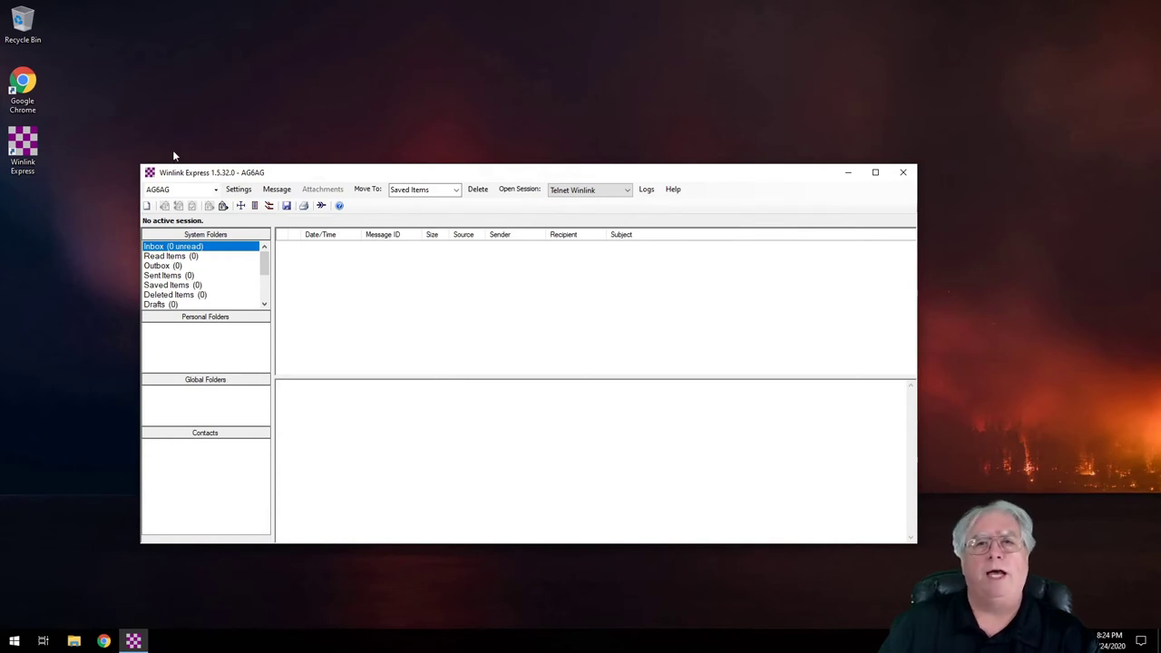
Step: Review the GPS / Position Report settings, then close them without changes
left_click(238, 190)
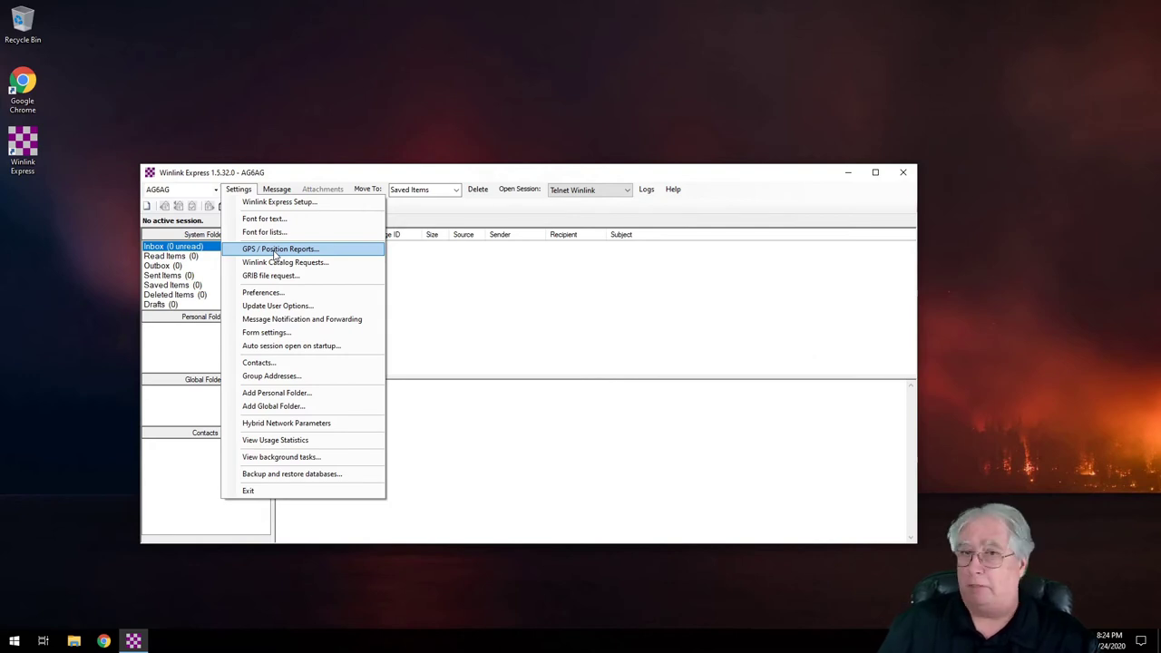
left_click(275, 250)
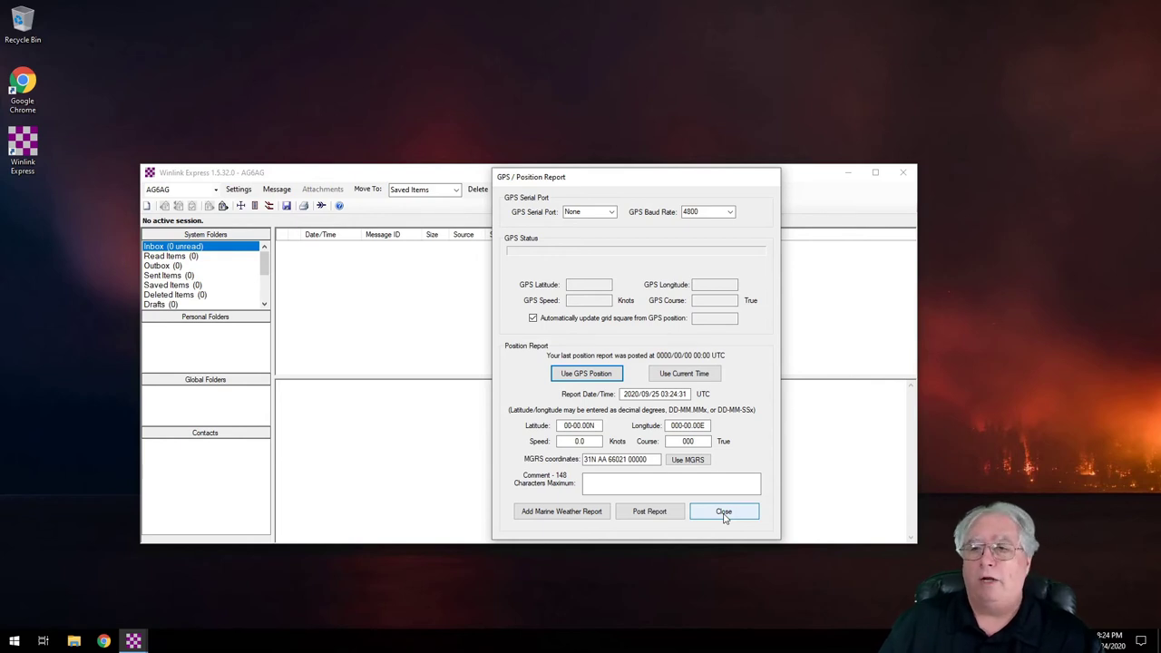
left_click(724, 513)
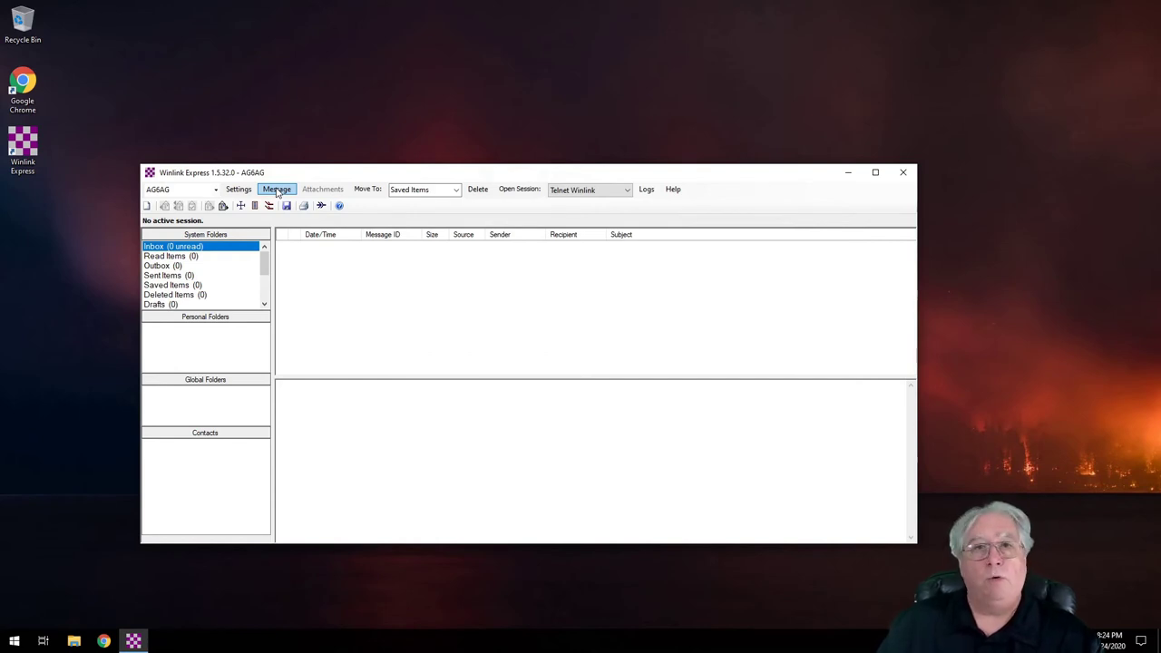
Step: Browse the Message menu, then bring up the Preferences dialog from Settings
left_click(278, 190)
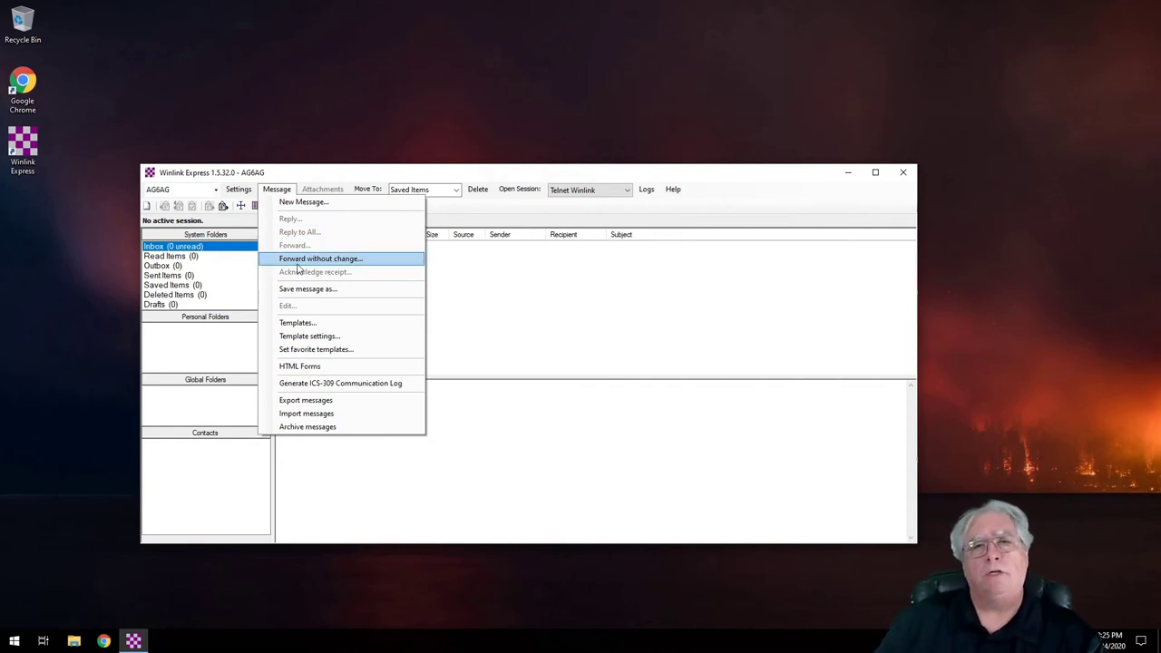
mouse_move(238, 188)
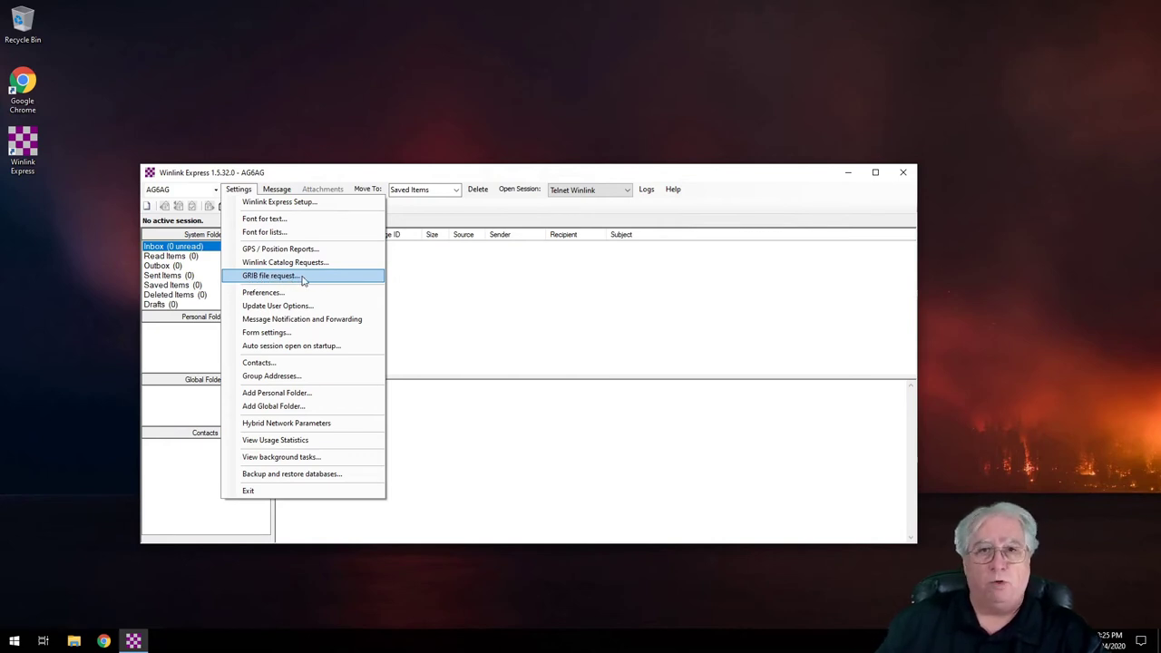
left_click(302, 293)
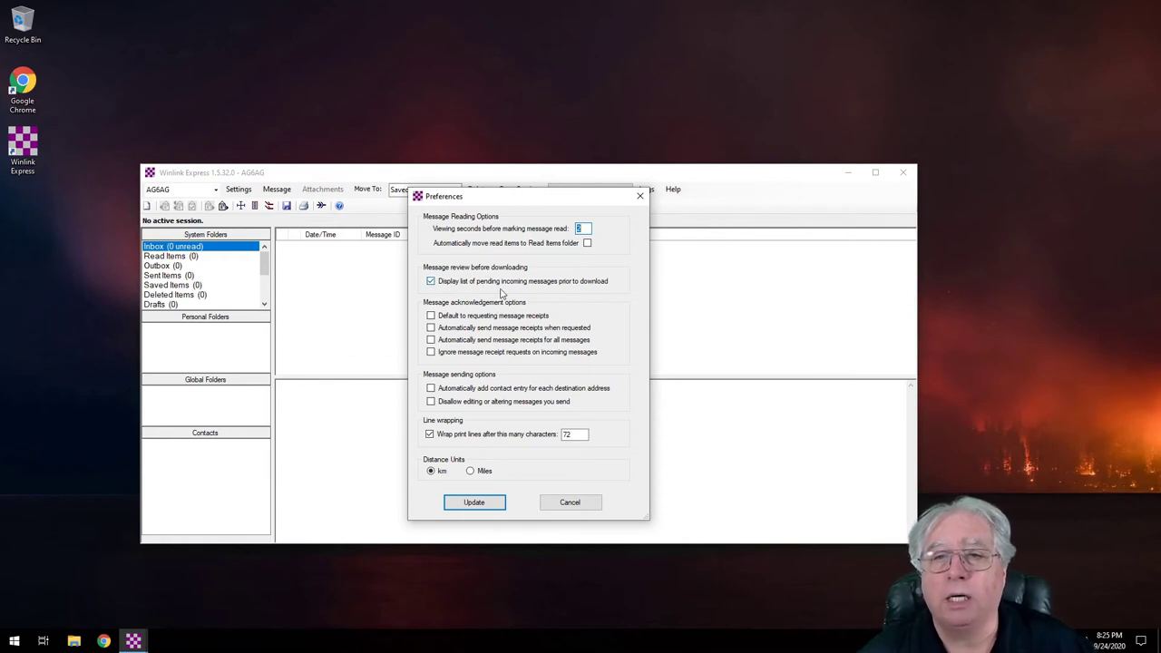
Step: Change the Preferences distance units from km to Miles and save with Update
left_click(471, 473)
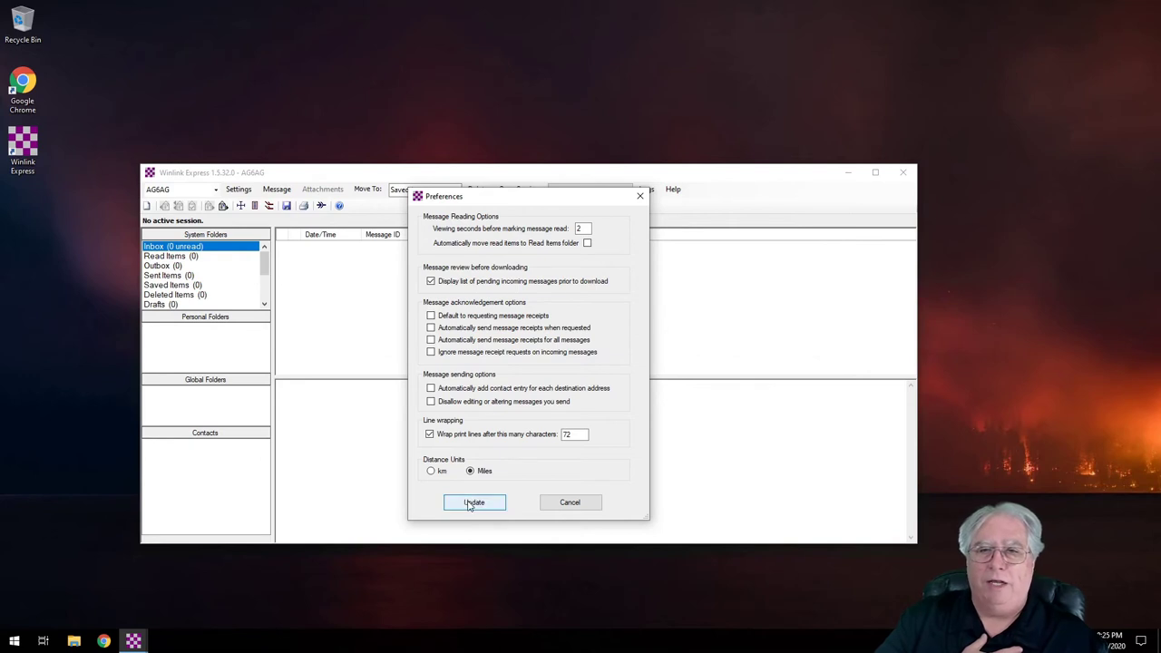
left_click(474, 505)
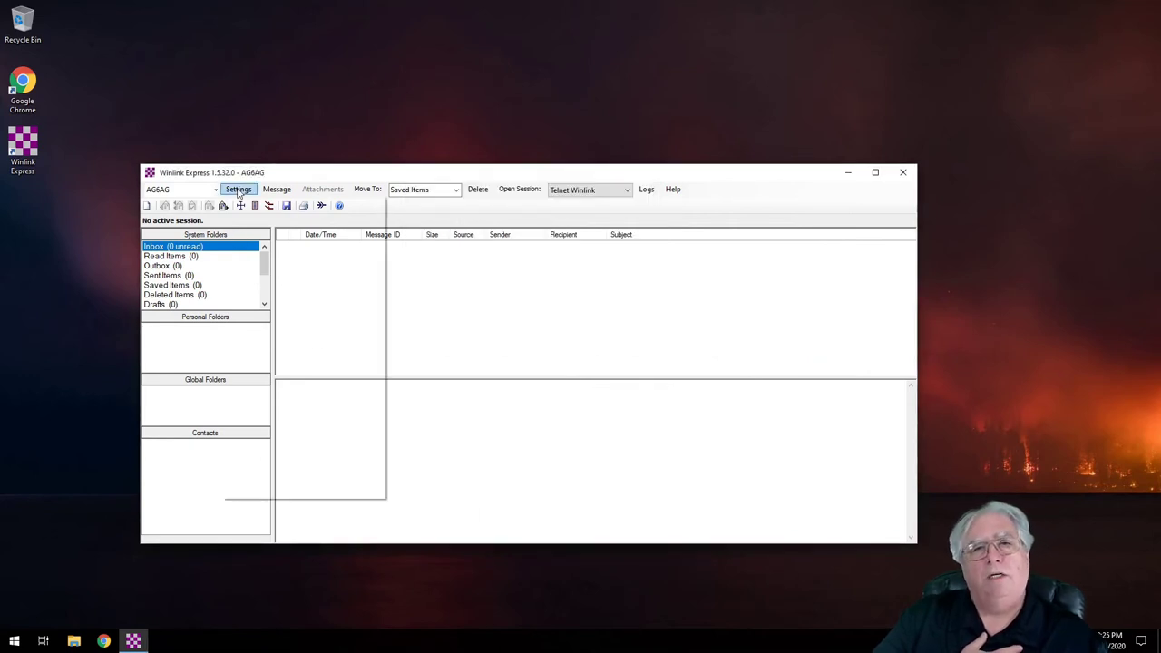
left_click(239, 189)
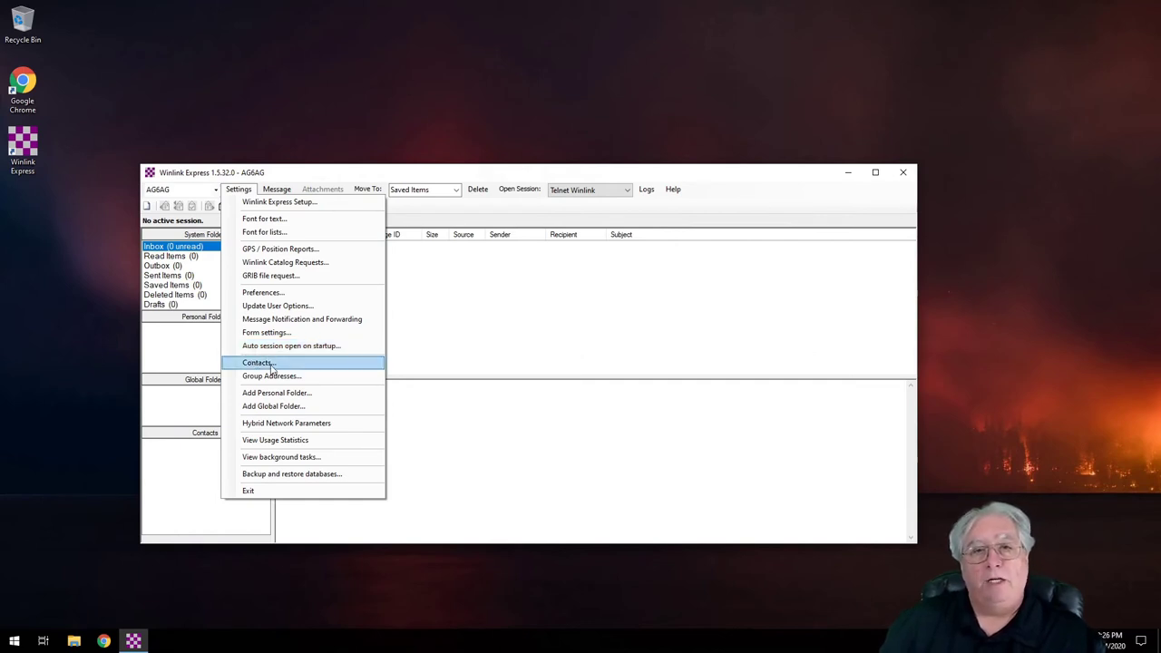
left_click(258, 363)
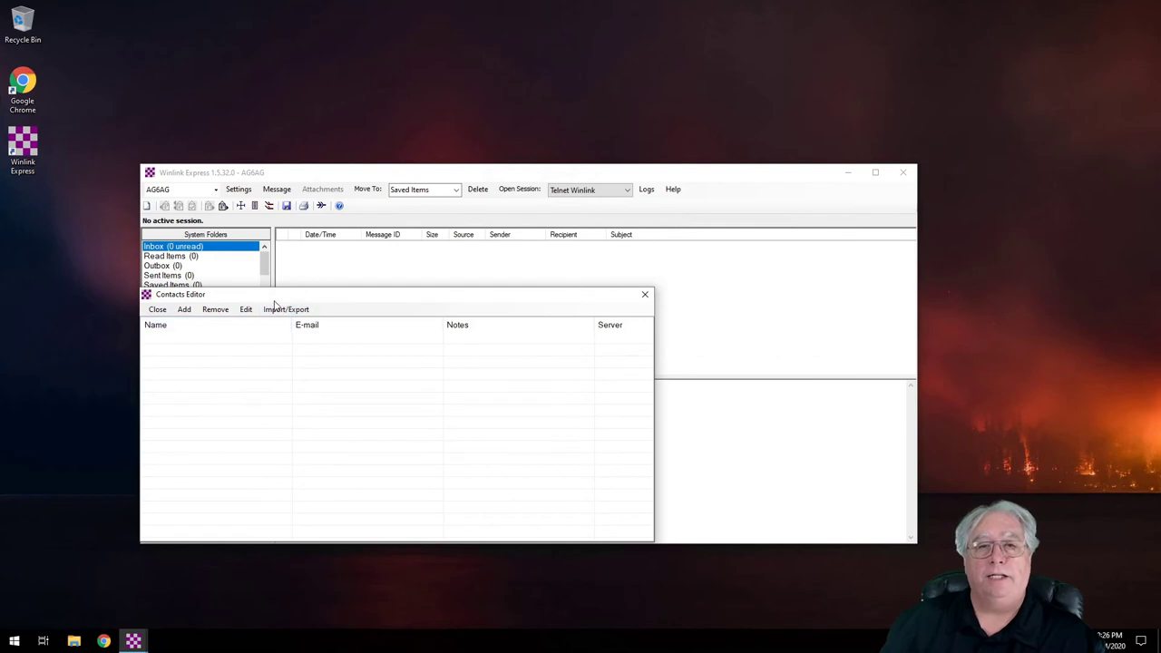
left_click_drag(275, 304, 409, 247)
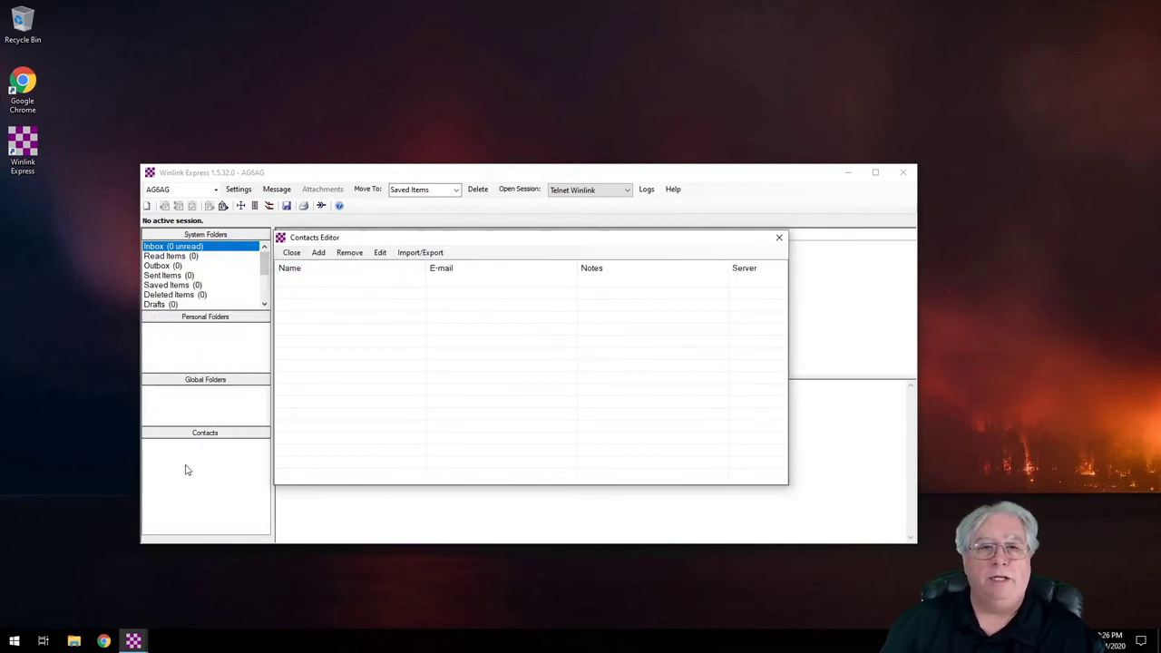
left_click(779, 238)
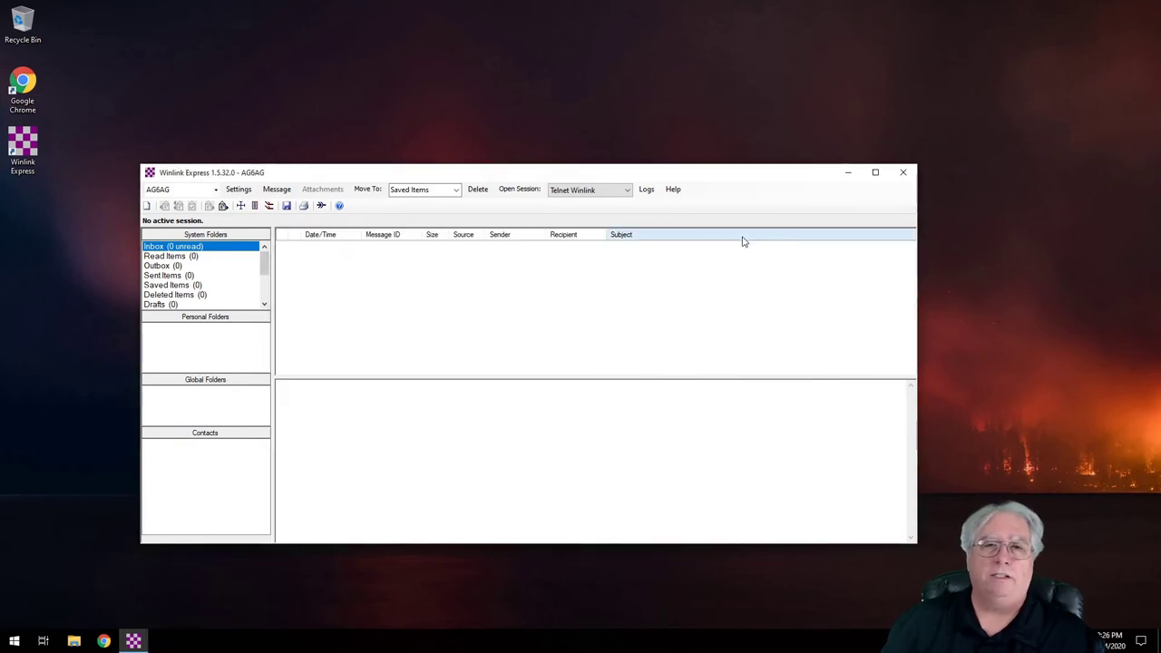
left_click(238, 190)
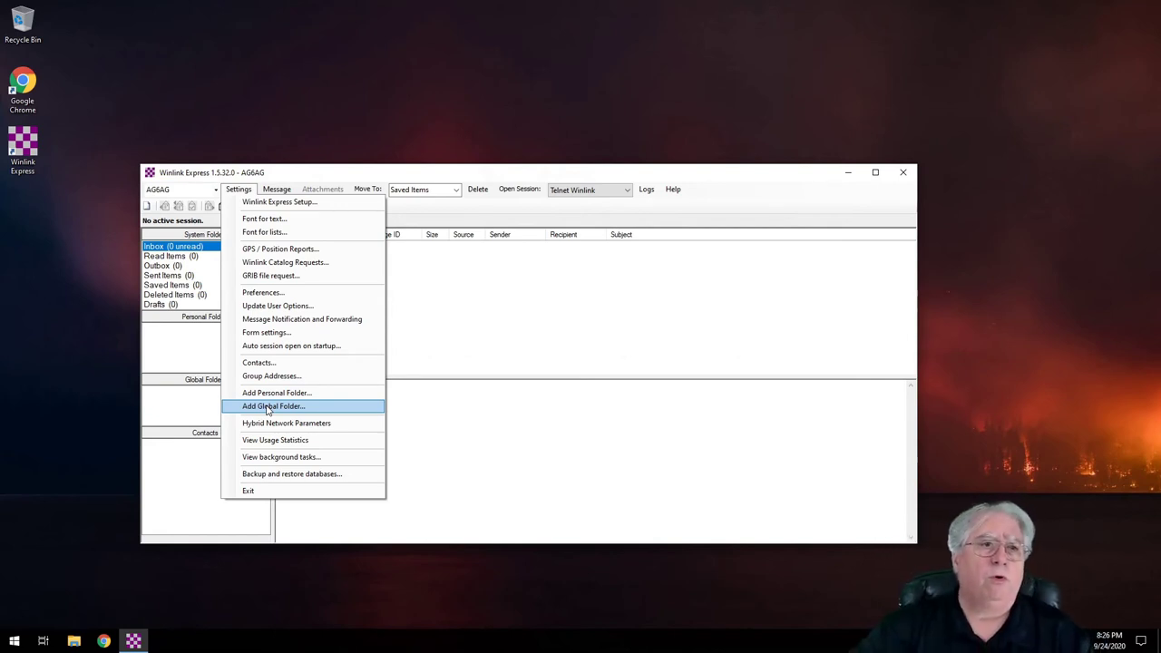
left_click(555, 305)
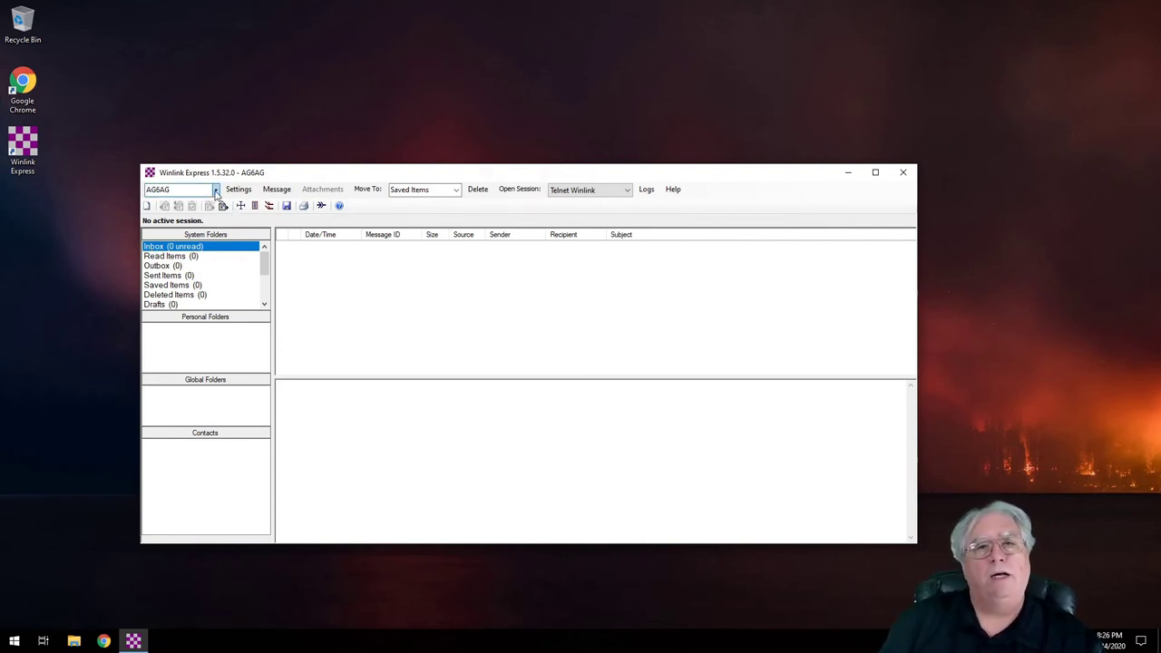
left_click(216, 190)
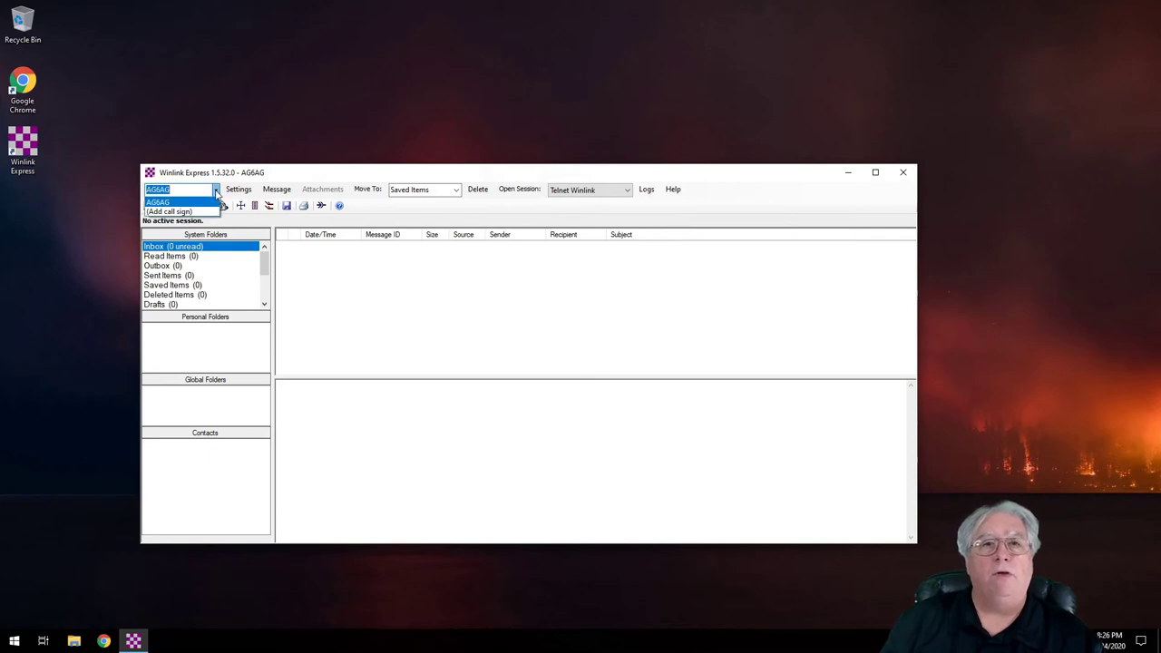
left_click(217, 193)
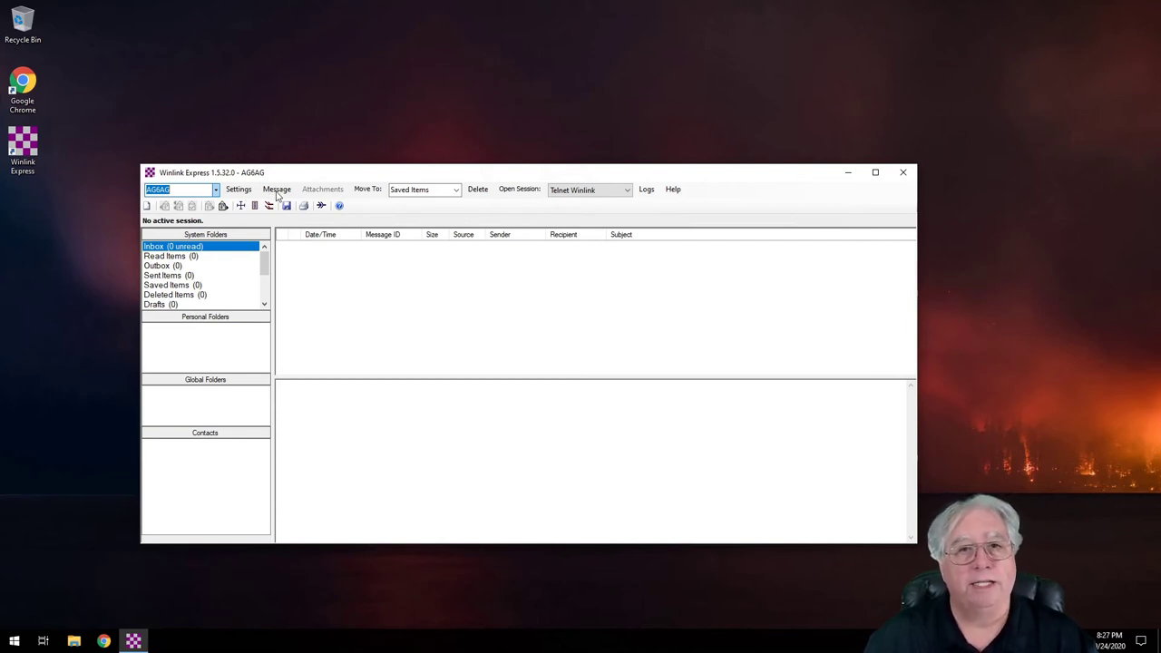
left_click(242, 192)
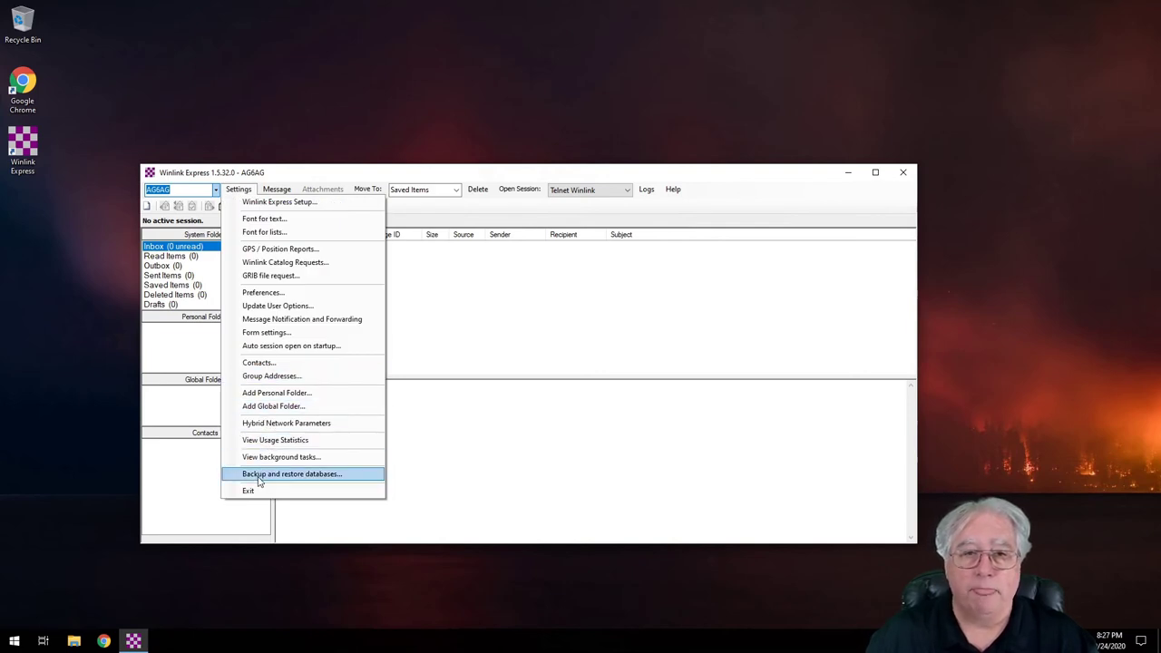
Step: Create a global folder named ECSS and select it in the folder list
left_click(270, 408)
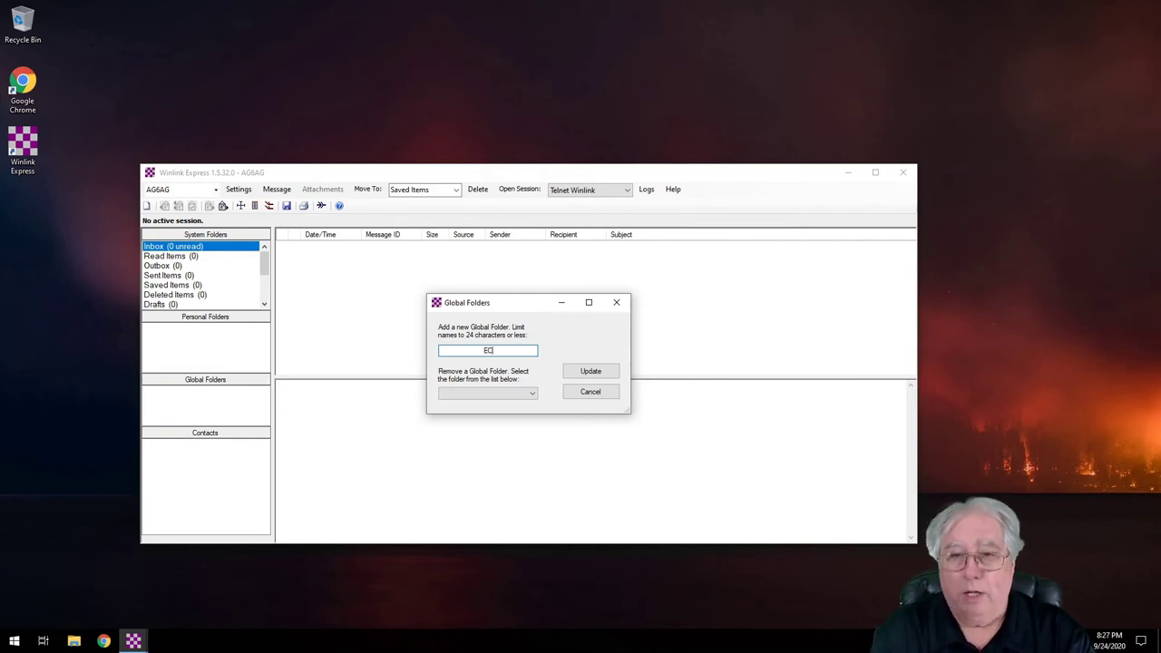
type("ECSS")
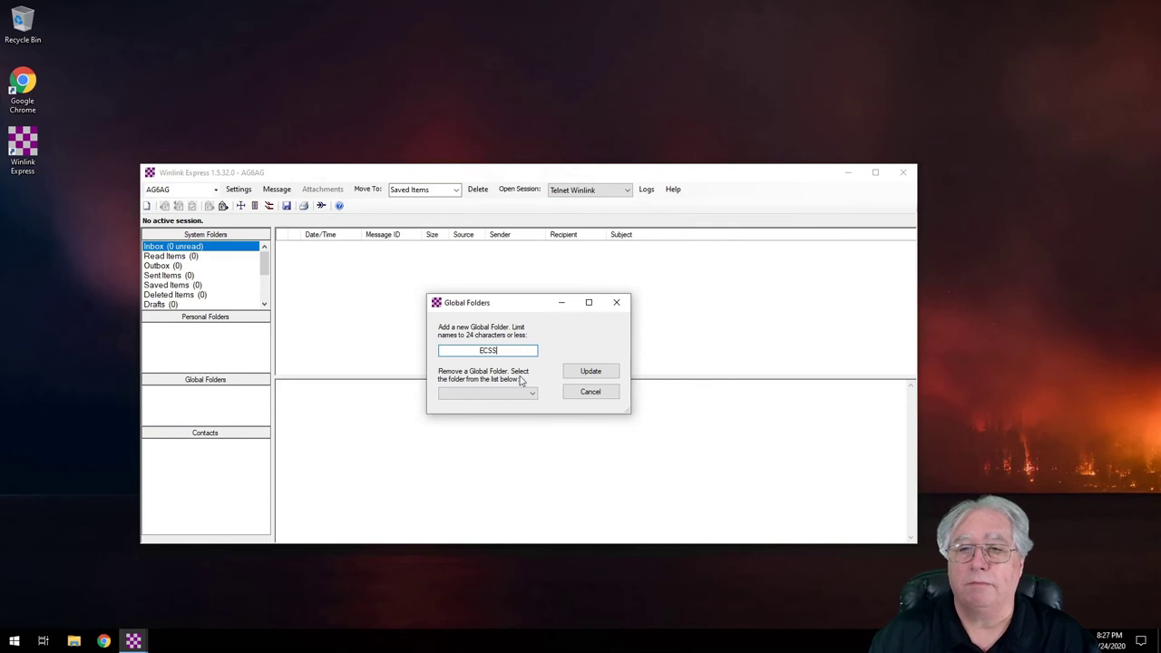
left_click(591, 372)
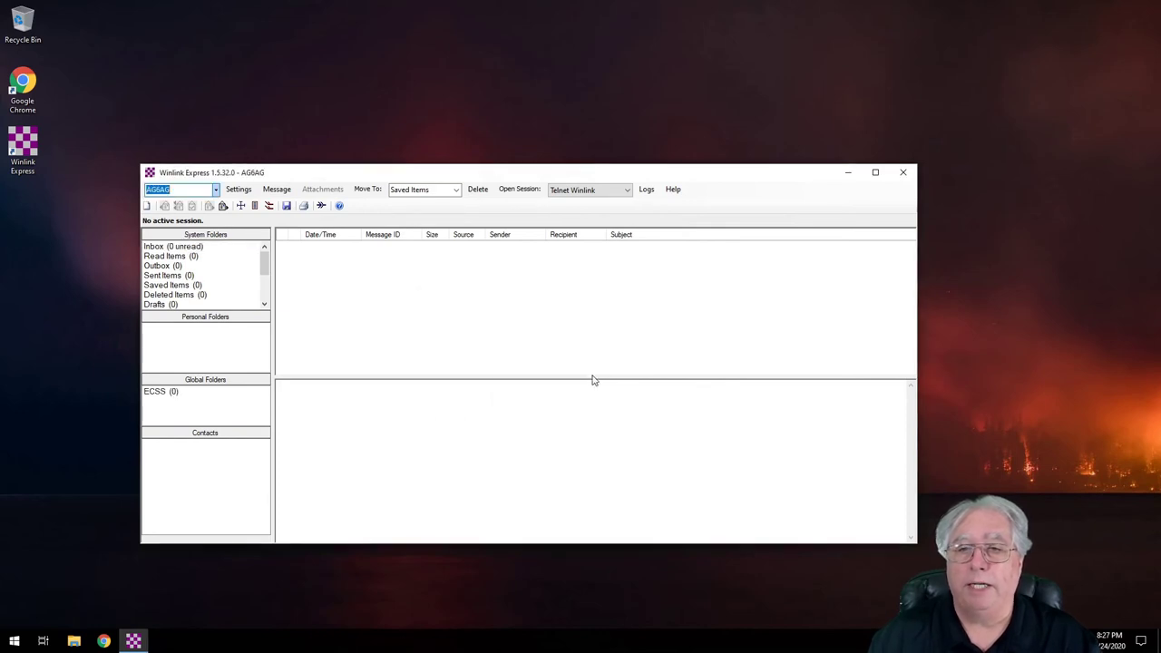
left_click(160, 395)
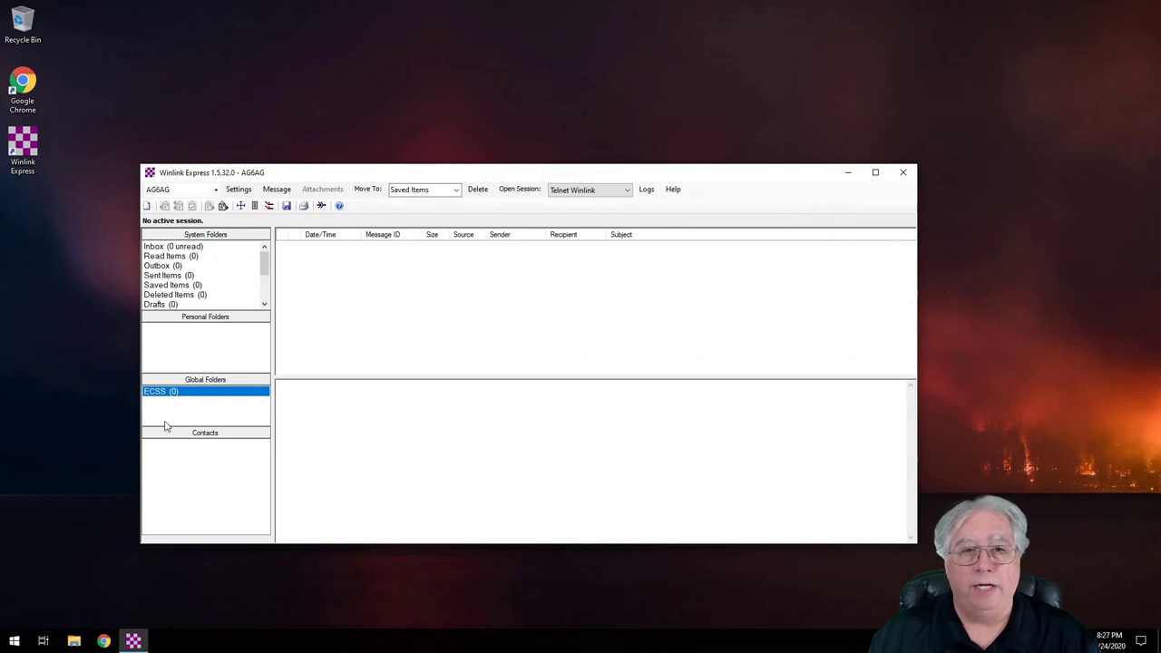
Step: Back up the databases now, acknowledge the success message, and save the backup options
left_click(239, 189)
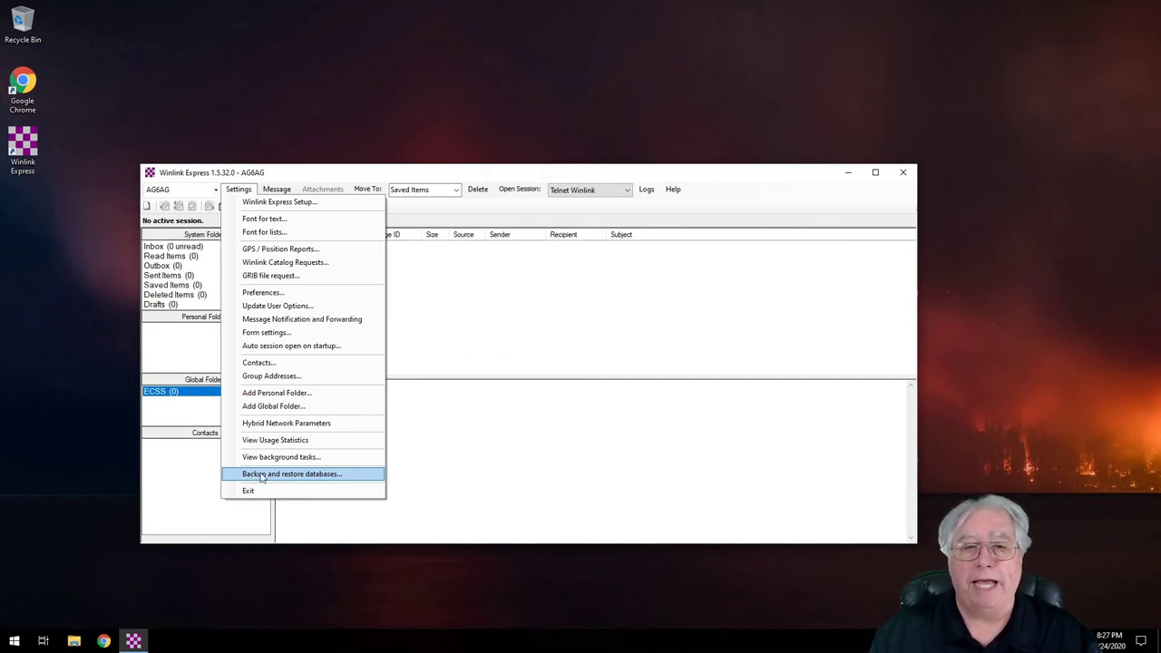
left_click(261, 476)
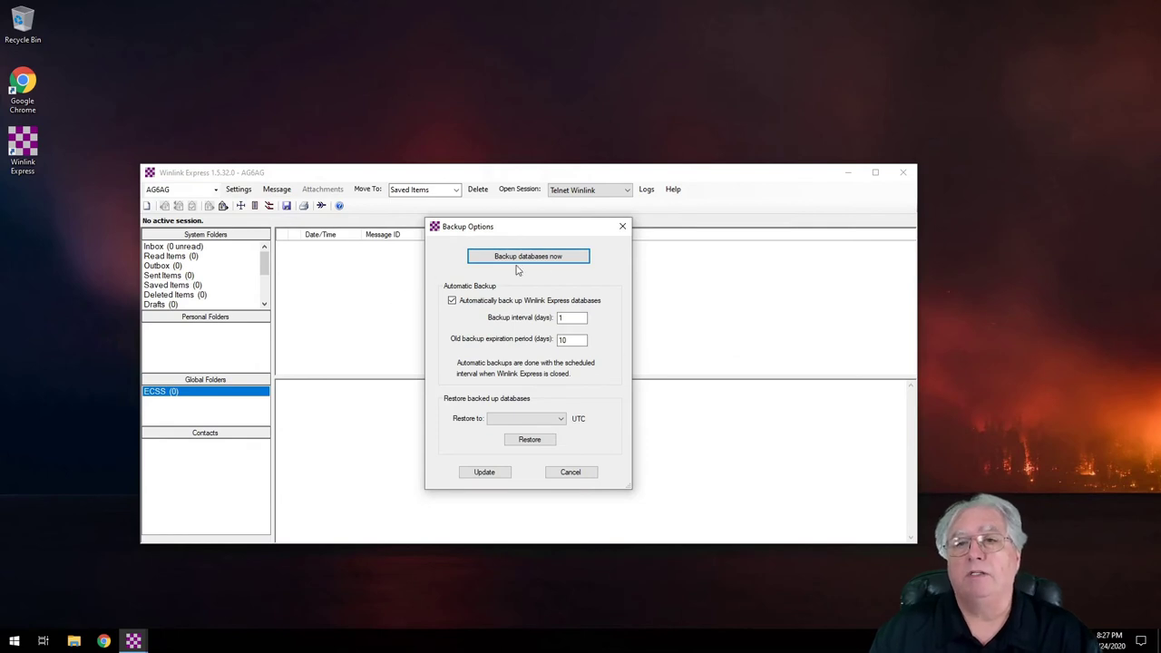
left_click(523, 259)
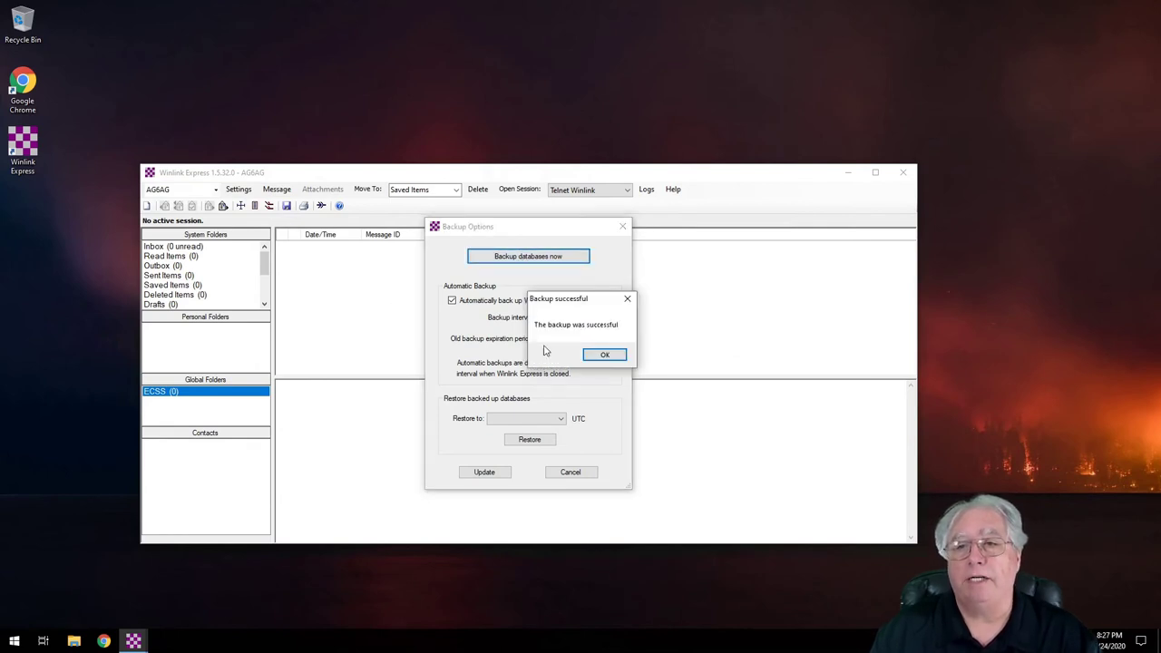
left_click(612, 355)
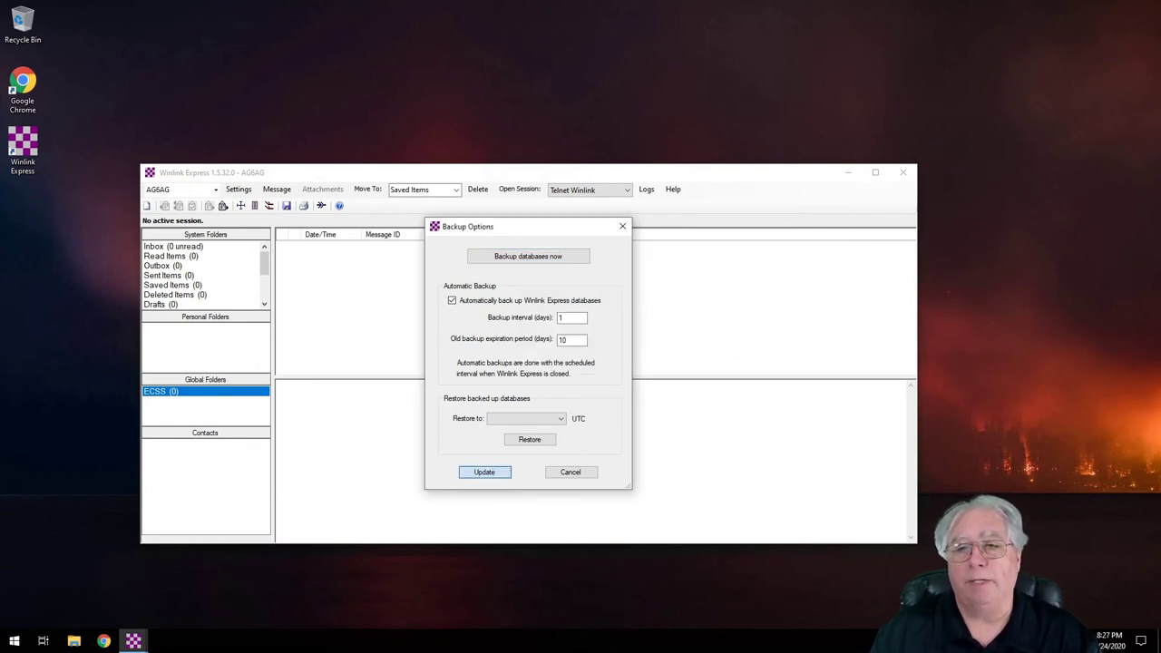
left_click(485, 472)
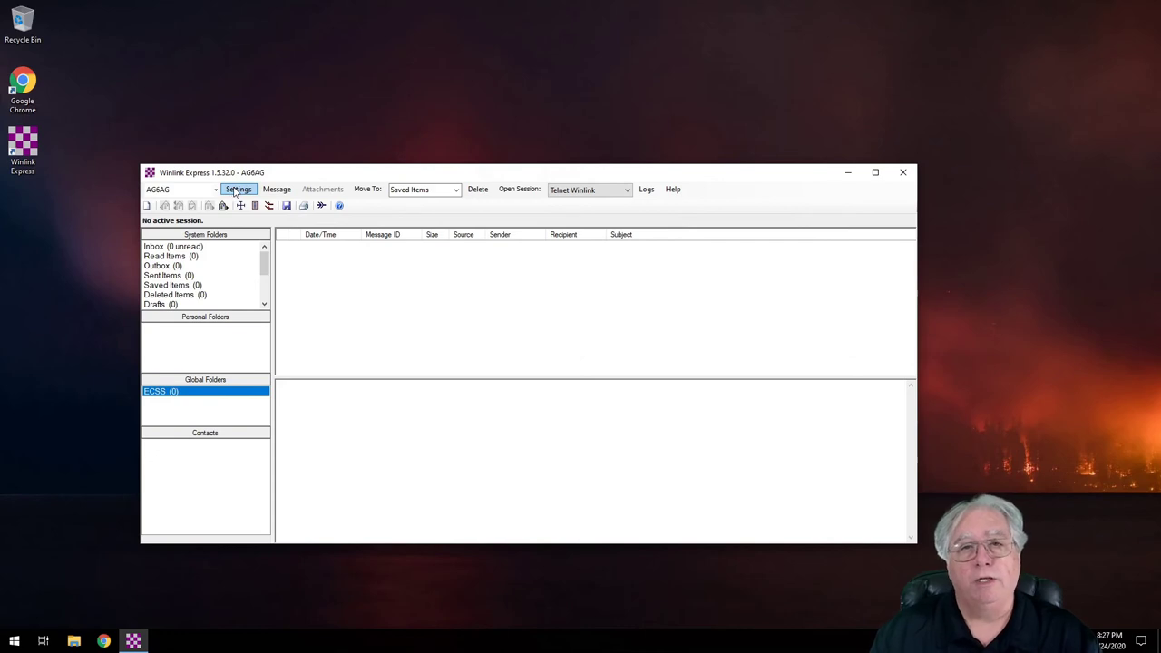
Step: Reopen the backup and restore options to verify the new restore point, then cancel
left_click(236, 190)
left_click(265, 474)
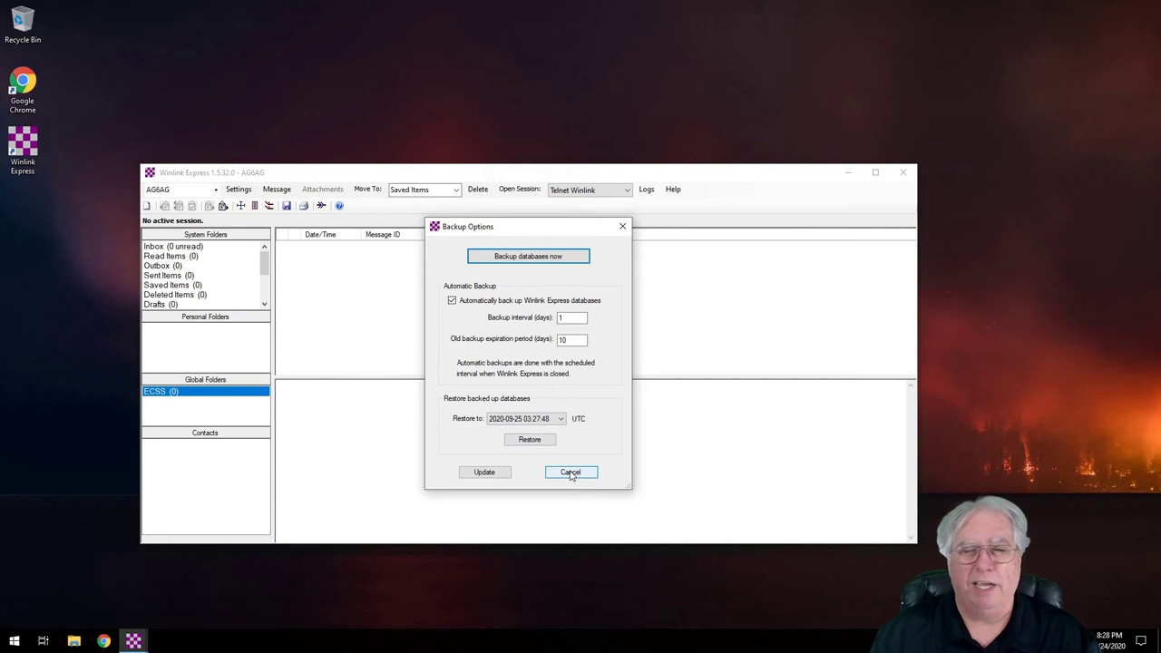
left_click(571, 473)
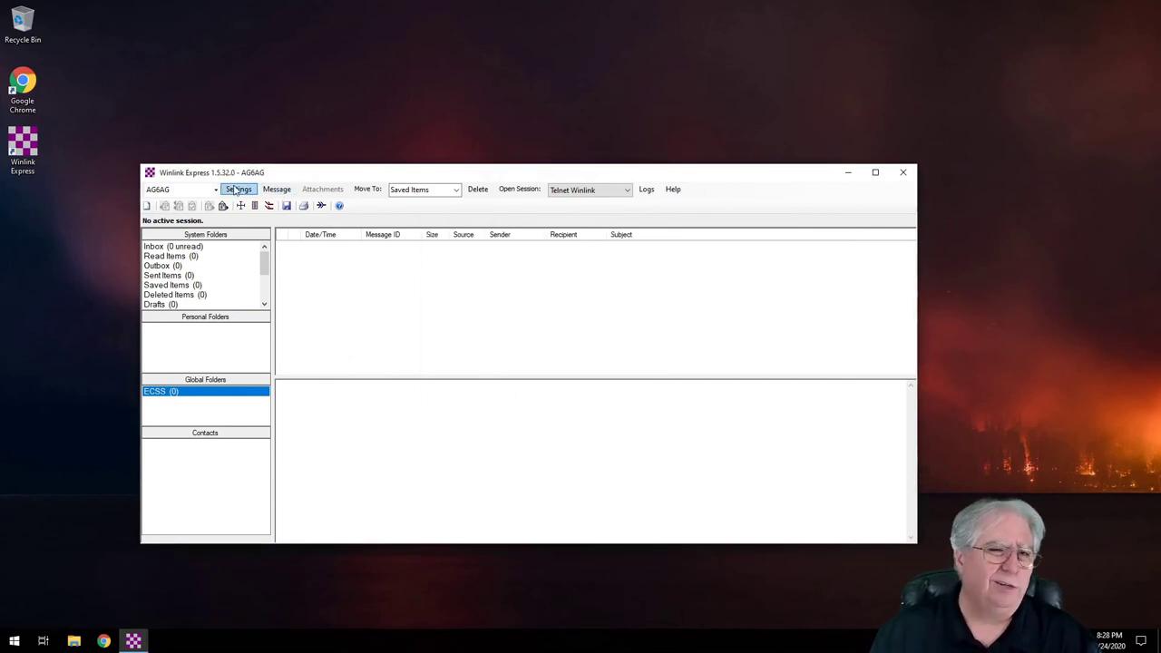
left_click(276, 191)
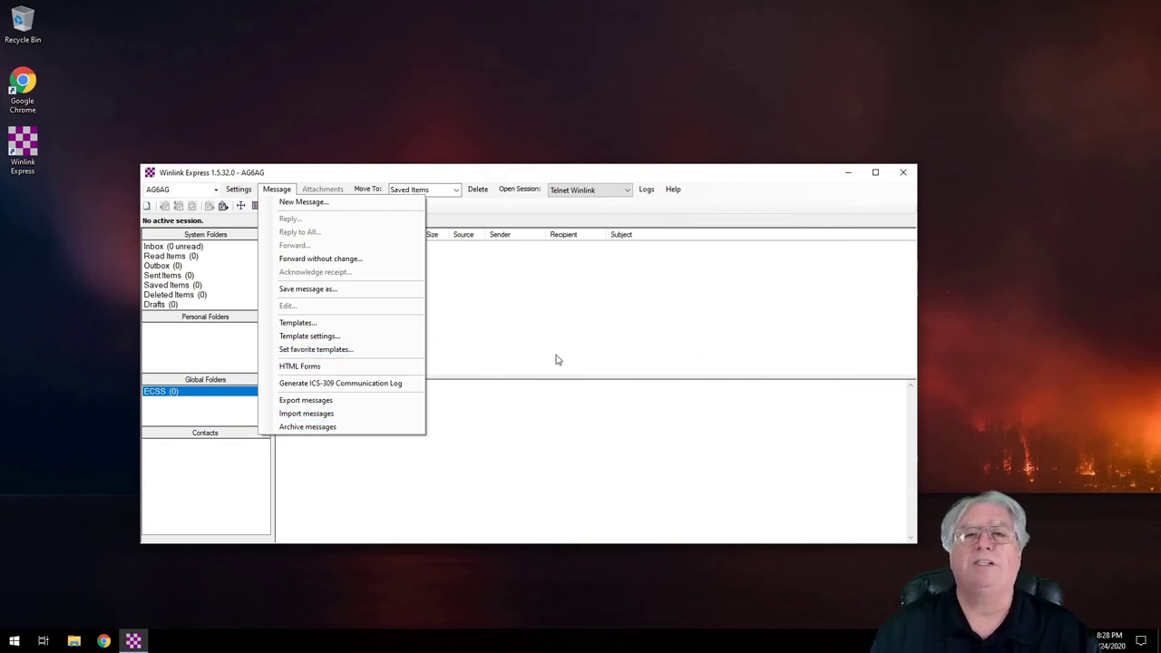
left_click(550, 327)
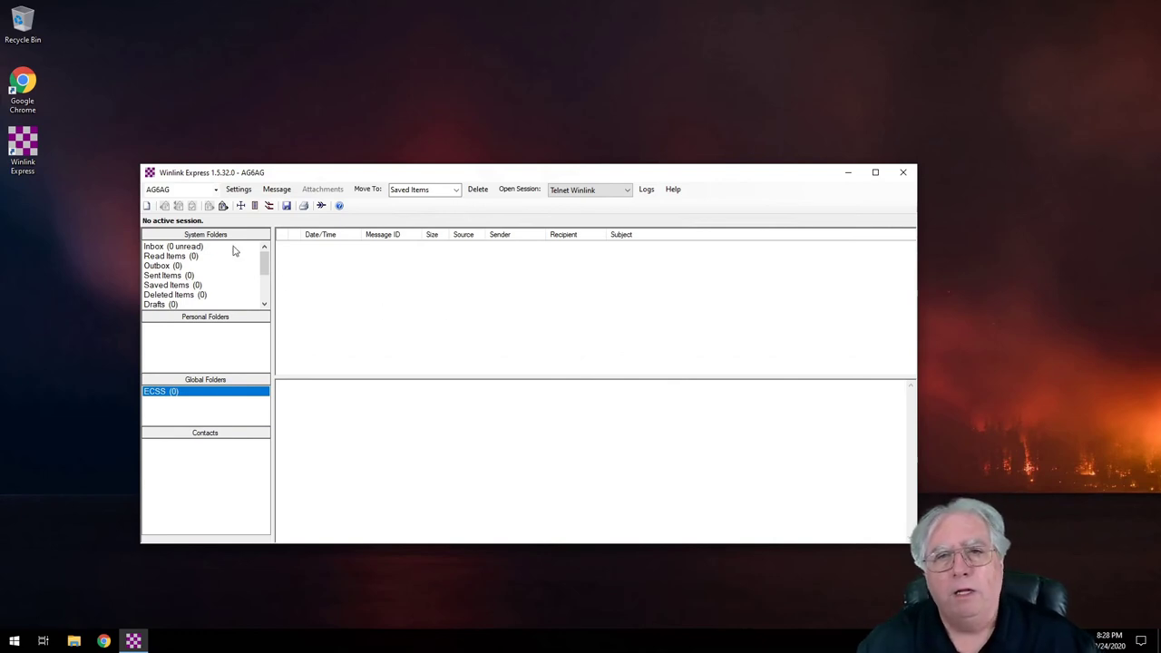
left_click(277, 190)
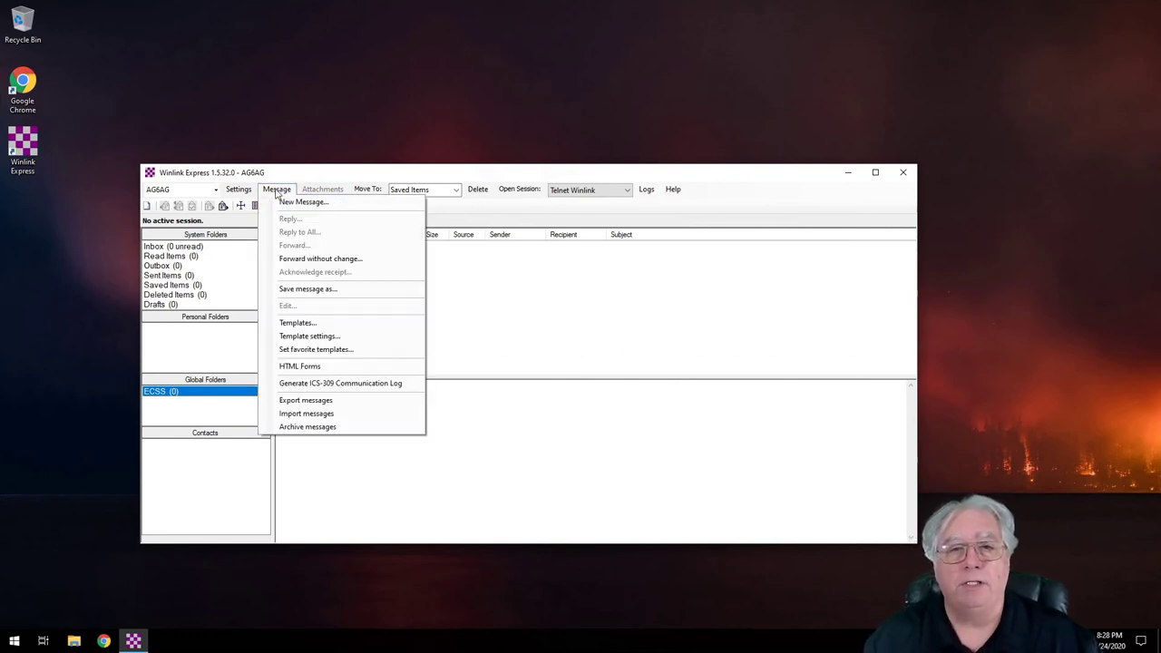
left_click(313, 324)
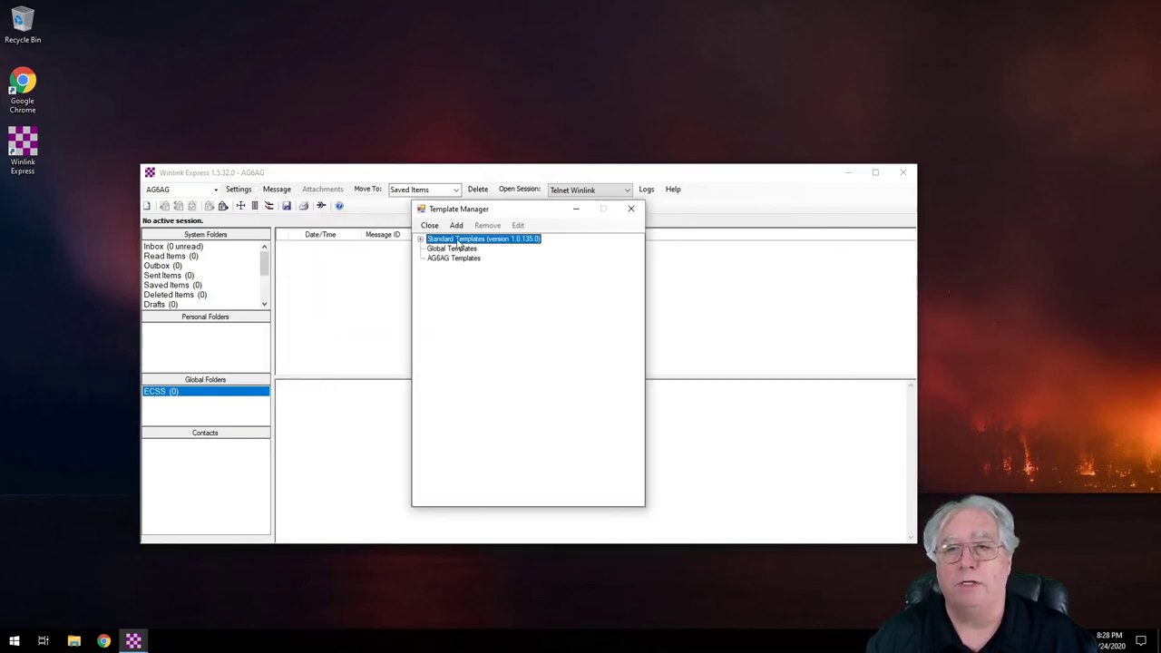
left_click(421, 239)
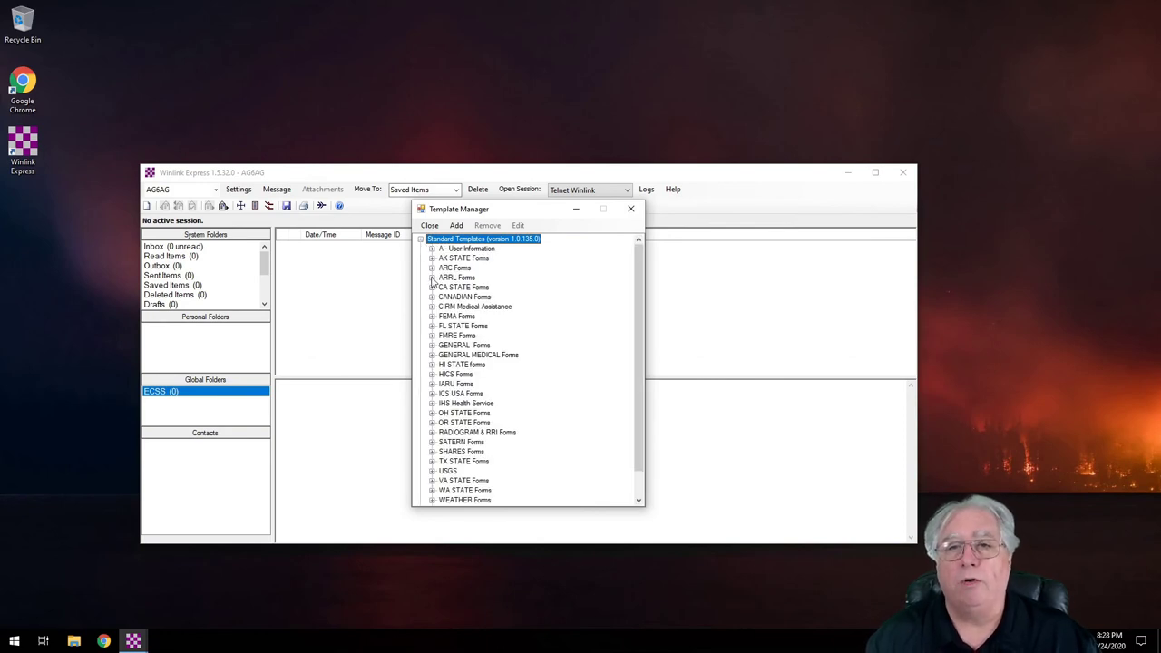
left_click(433, 278)
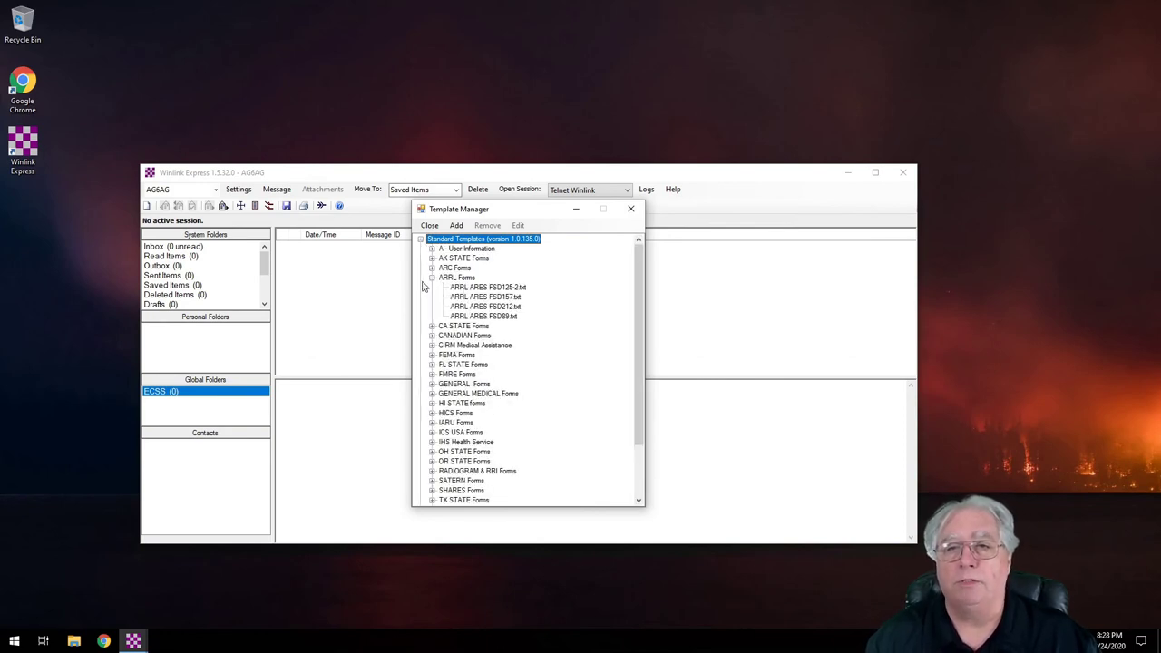
left_click(433, 277)
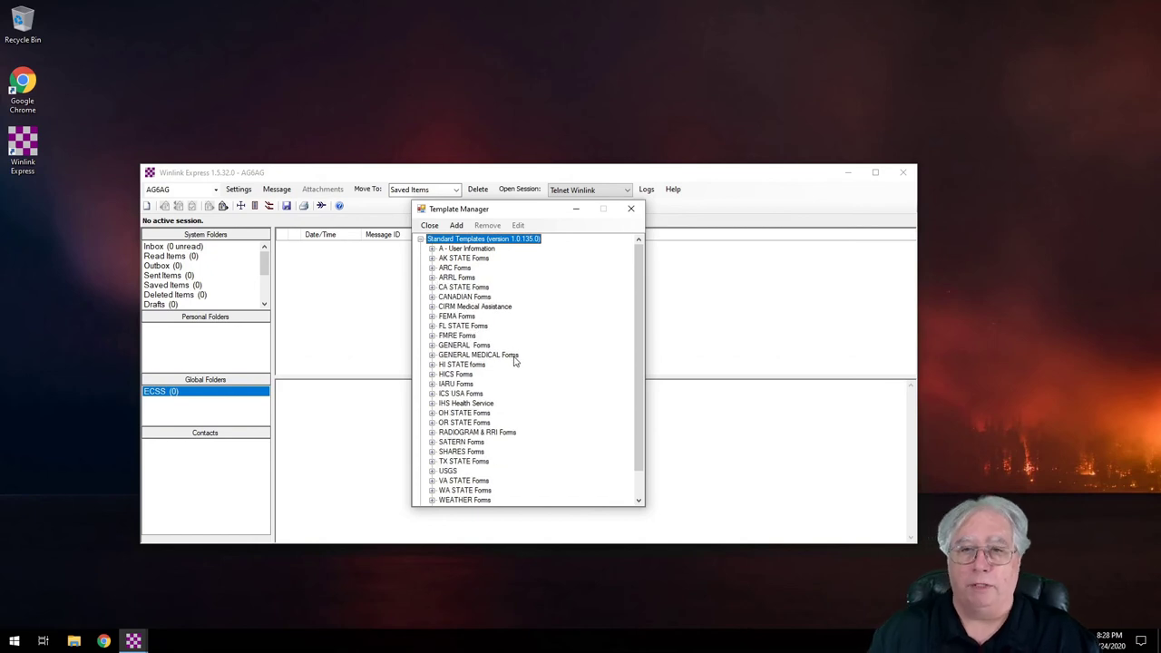
left_click(433, 317)
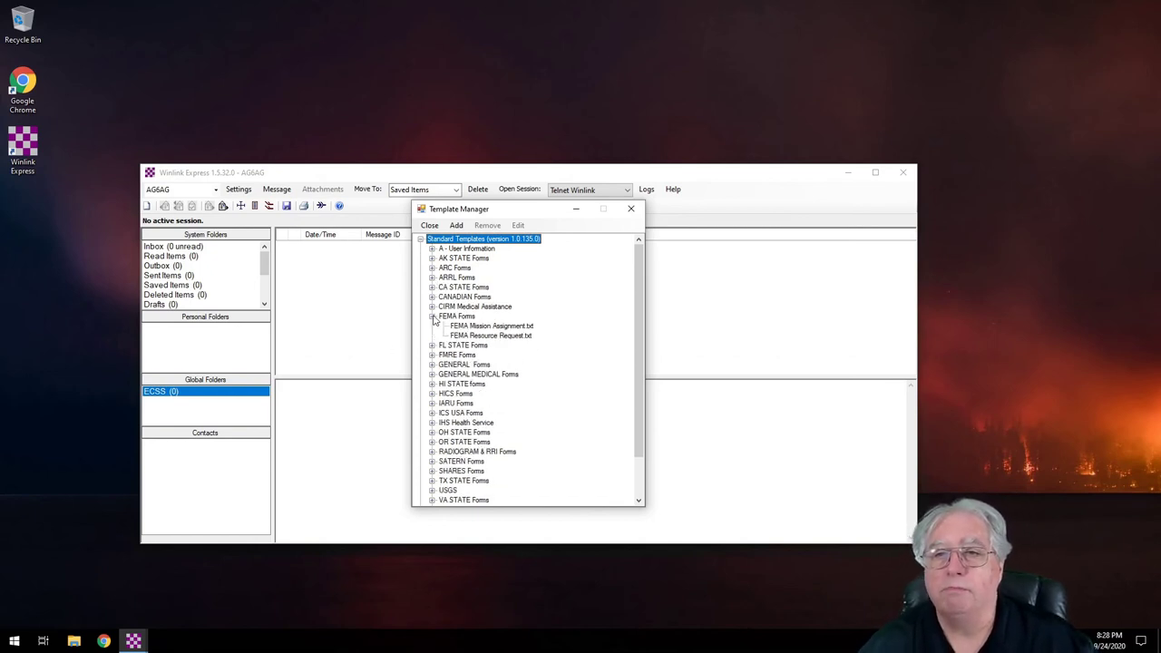
left_click(433, 317)
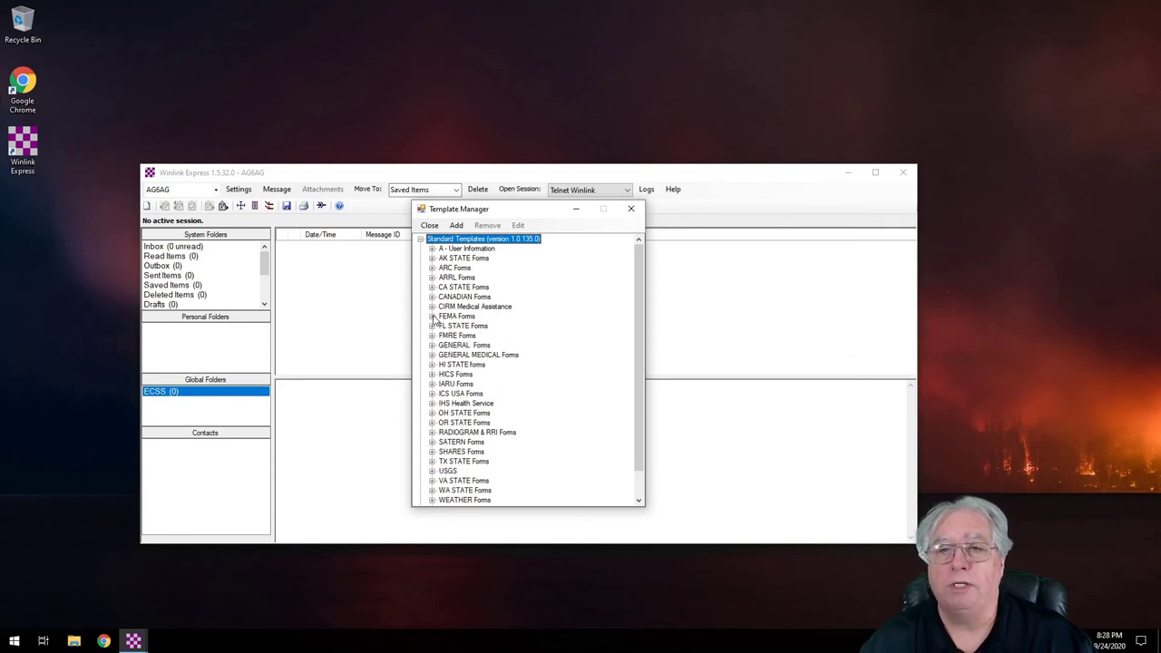
left_click(433, 397)
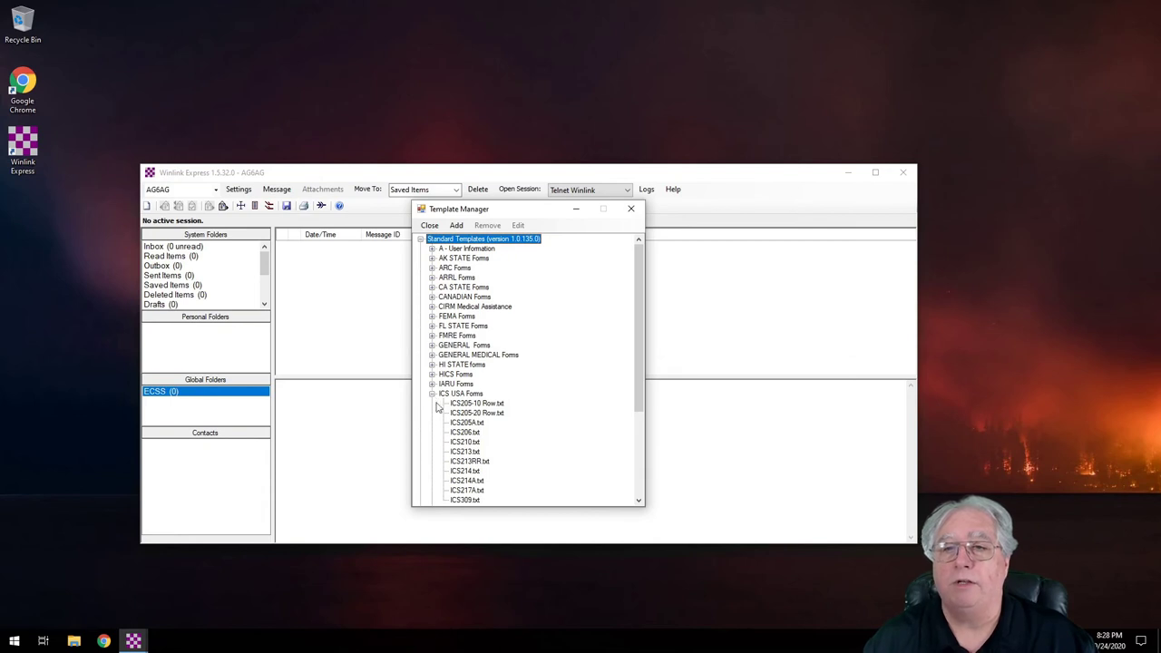
scroll(535, 431, "down", 2)
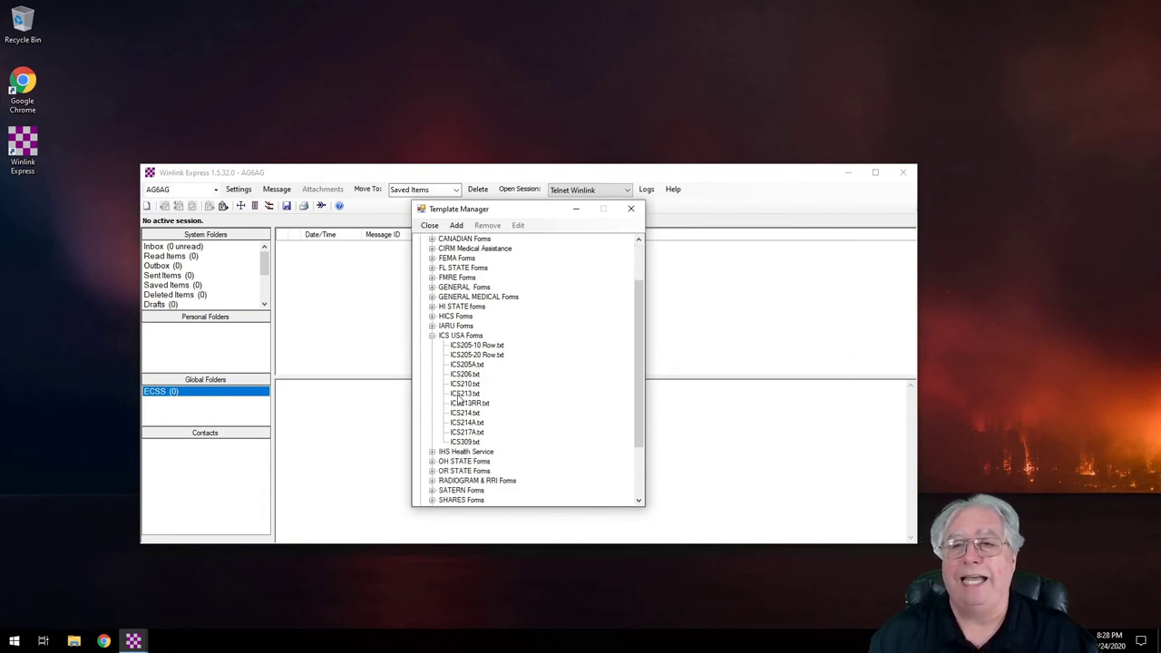
left_click(459, 396)
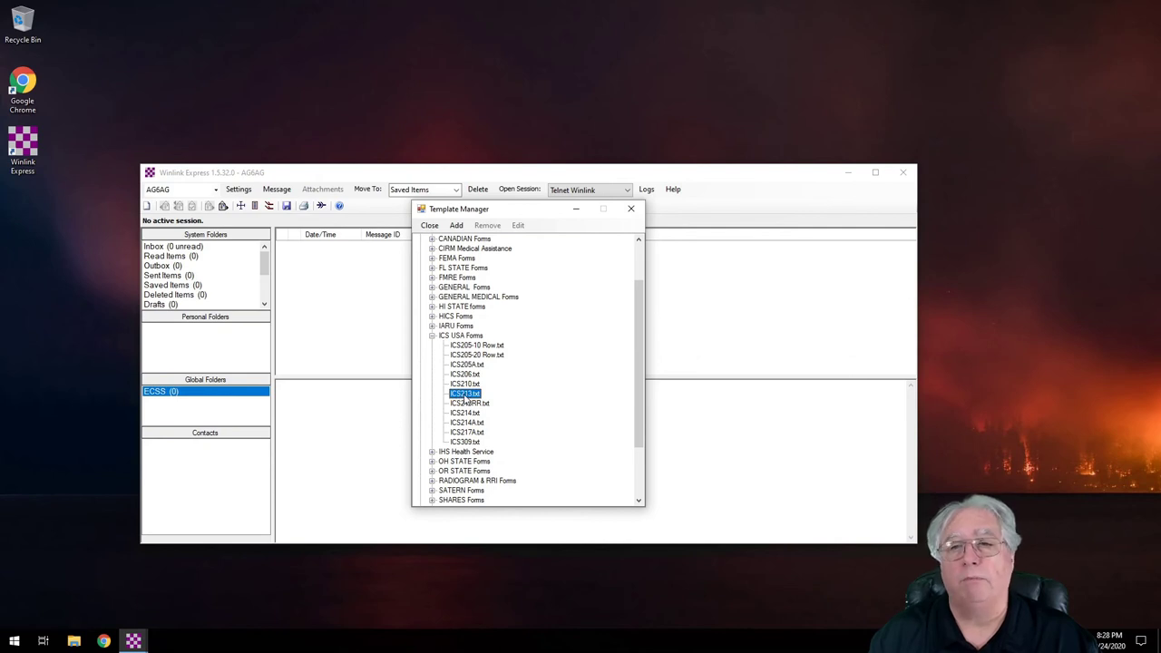
left_click(428, 226)
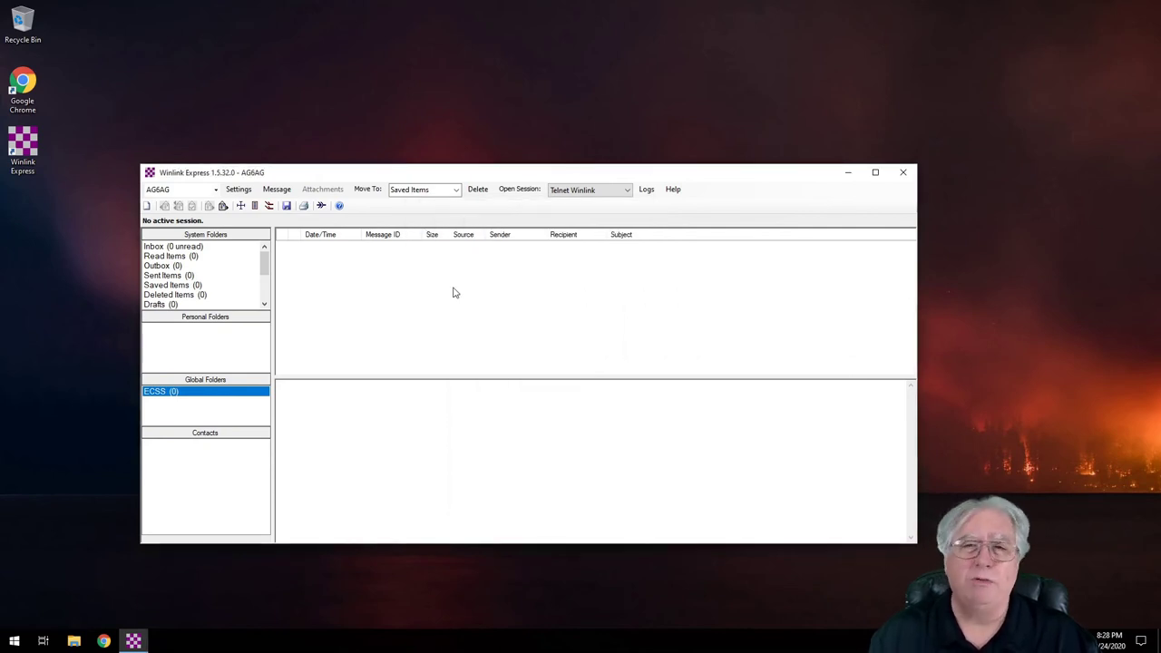
Step: Start a new message and move its window right and enlarge it
left_click(150, 208)
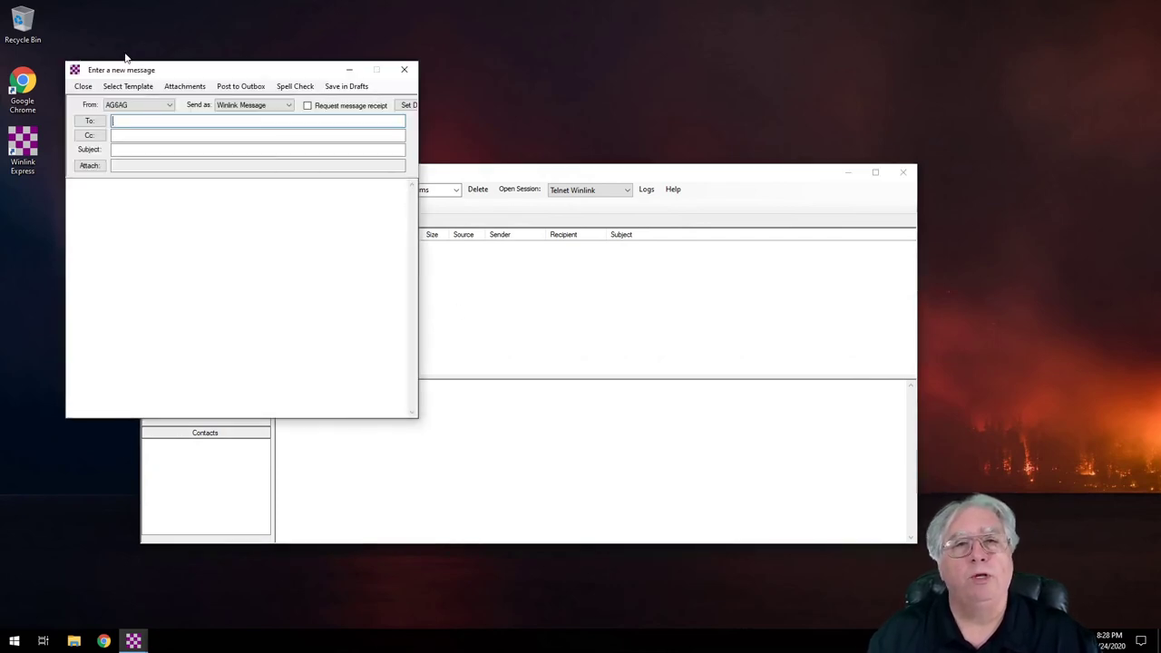
left_click_drag(146, 75, 542, 111)
left_click_drag(810, 450, 960, 499)
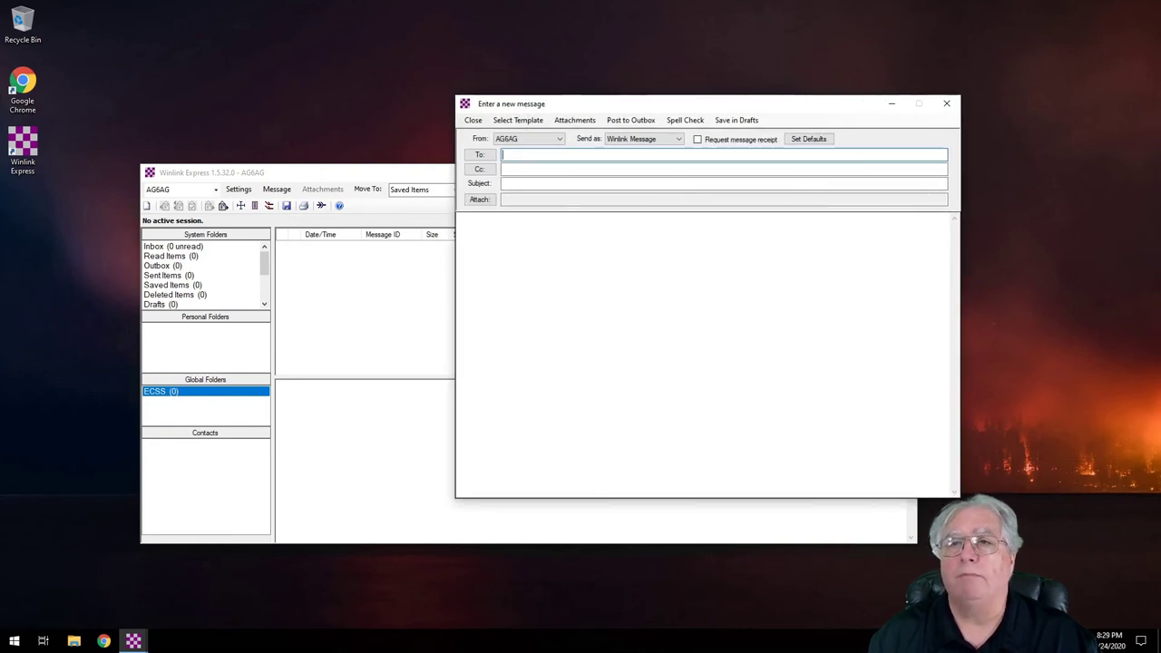
Step: Load the Winlink Check In.txt template from Standard Templates > GENERAL Forms
left_click(515, 121)
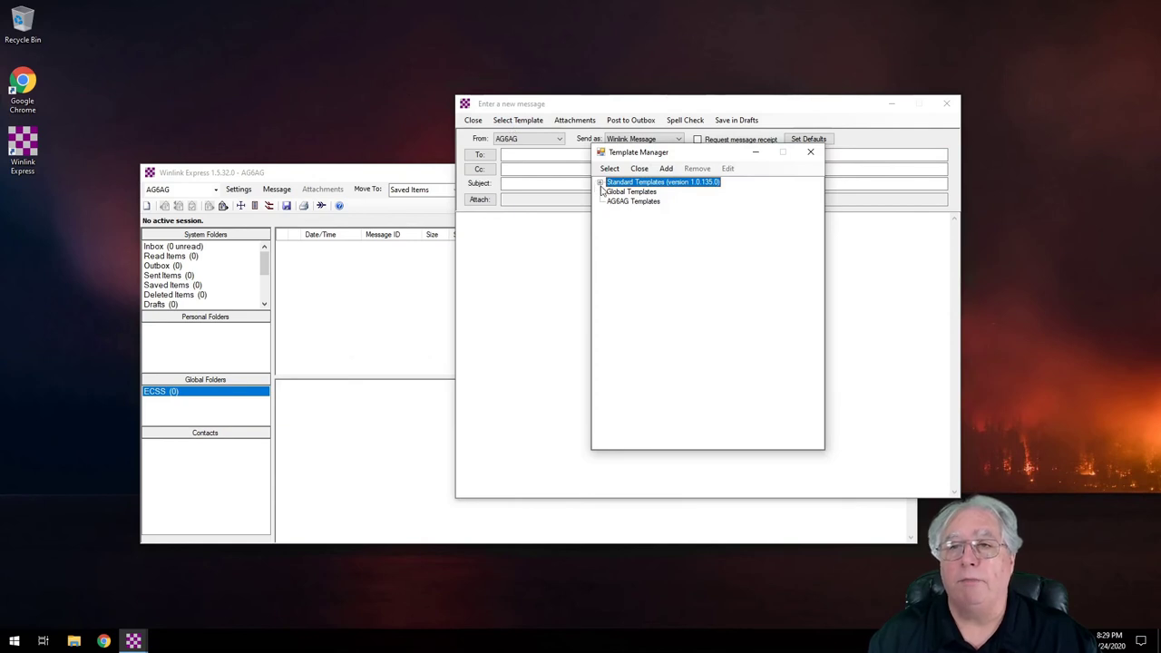
left_click(599, 184)
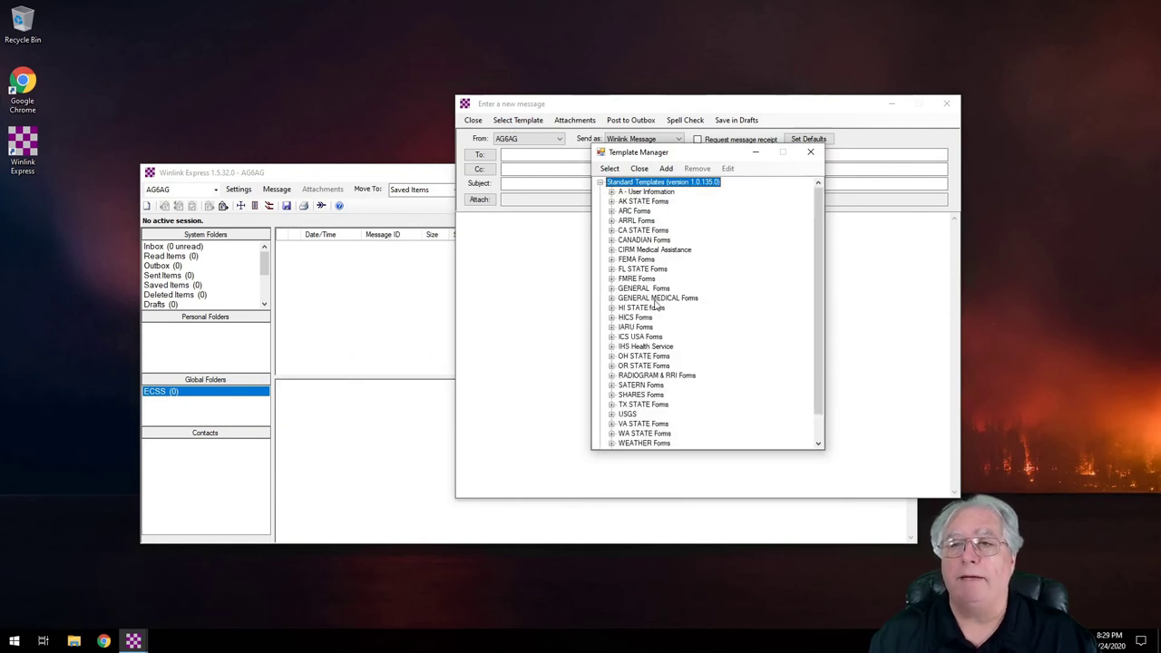
scroll(668, 342, "down", 1)
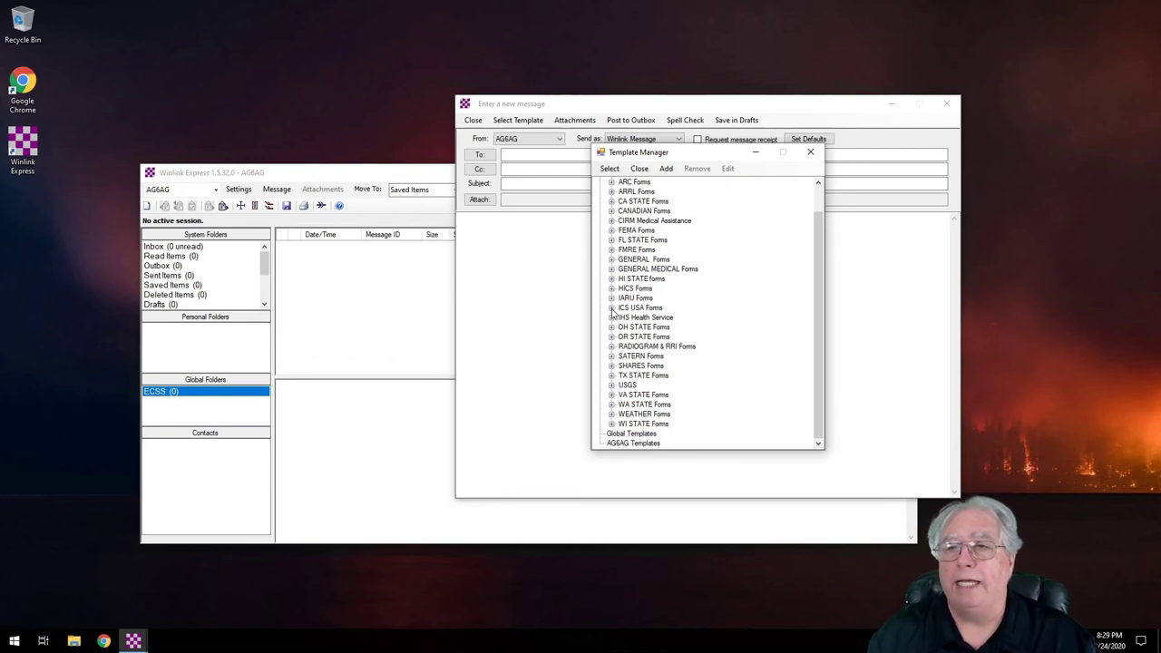
scroll(635, 361, "up", 1)
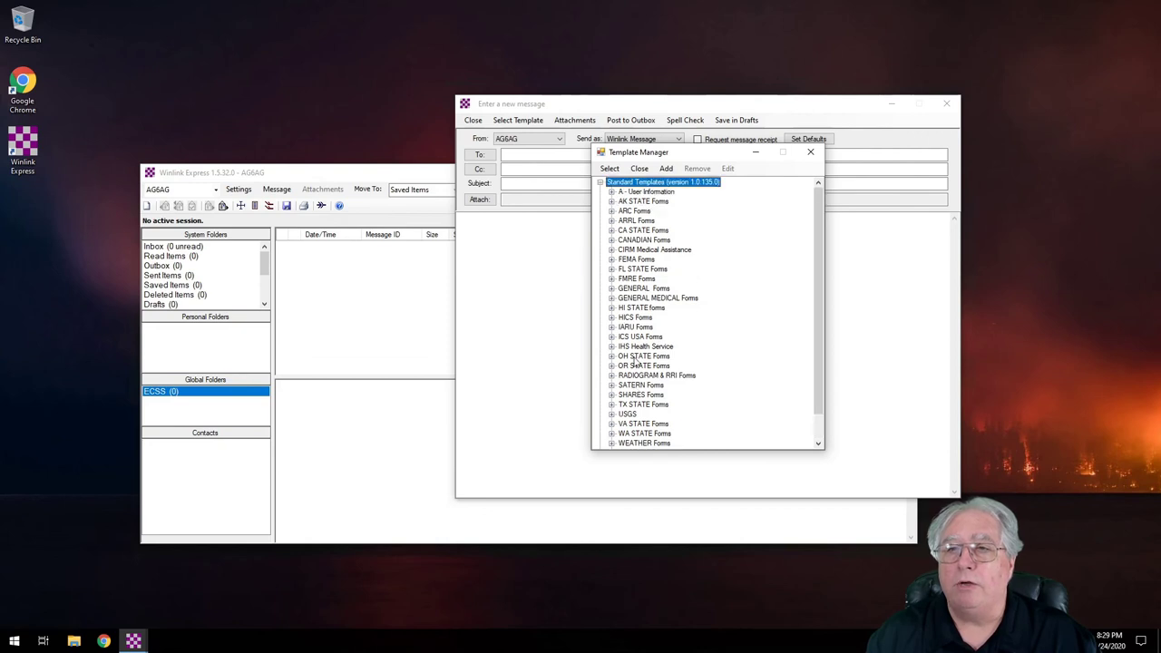
left_click(611, 288)
scroll(631, 365, "down", 2)
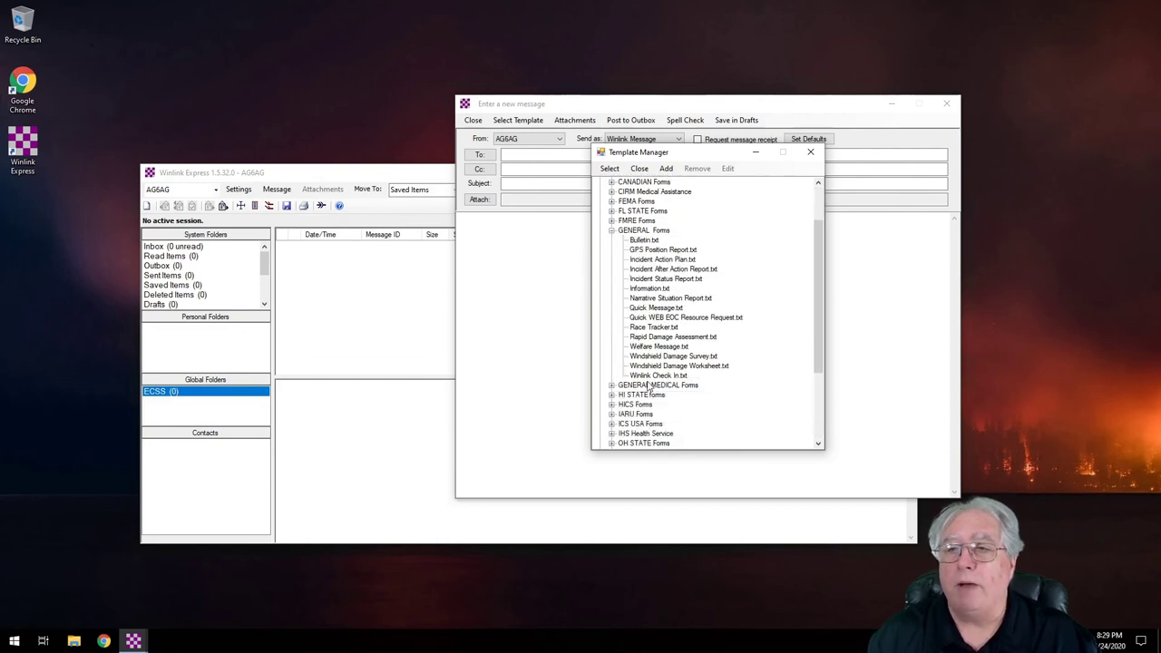
left_click(655, 376)
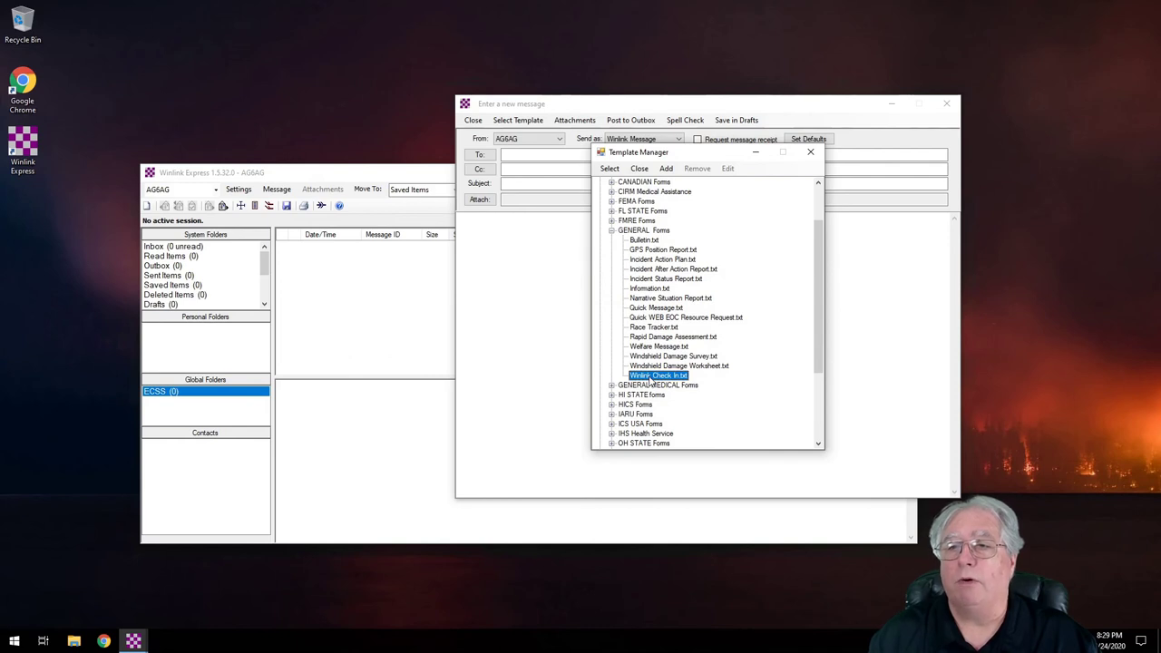
double_click(649, 378)
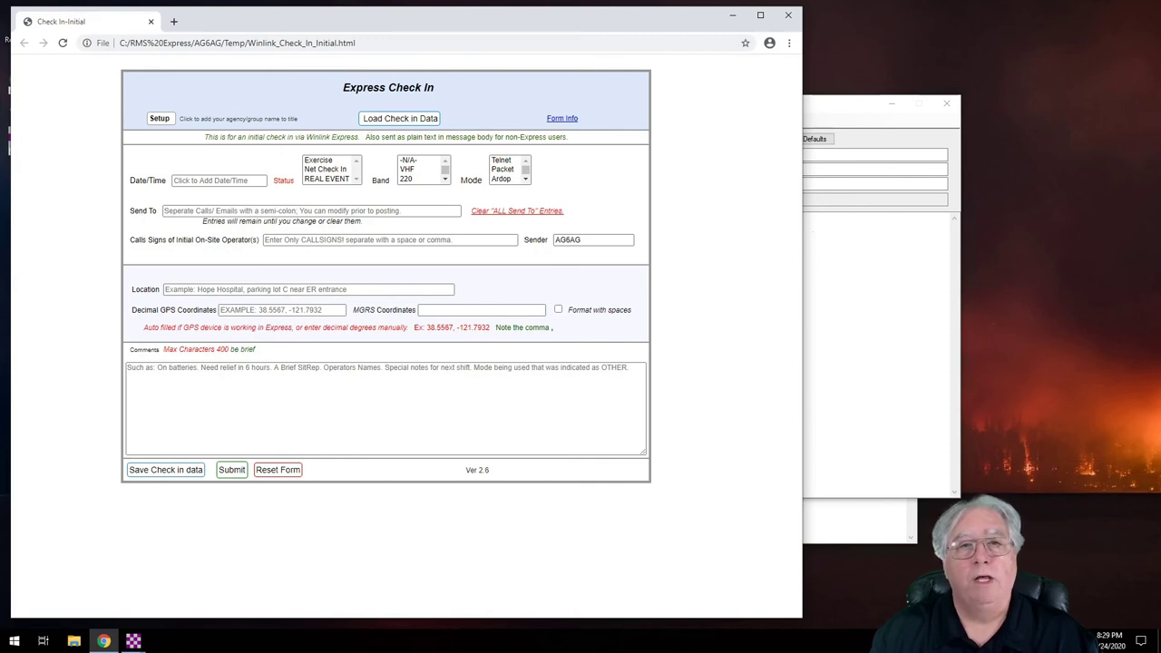
Step: Bring up the Setup prompt for the form's agency or group title
left_click(159, 119)
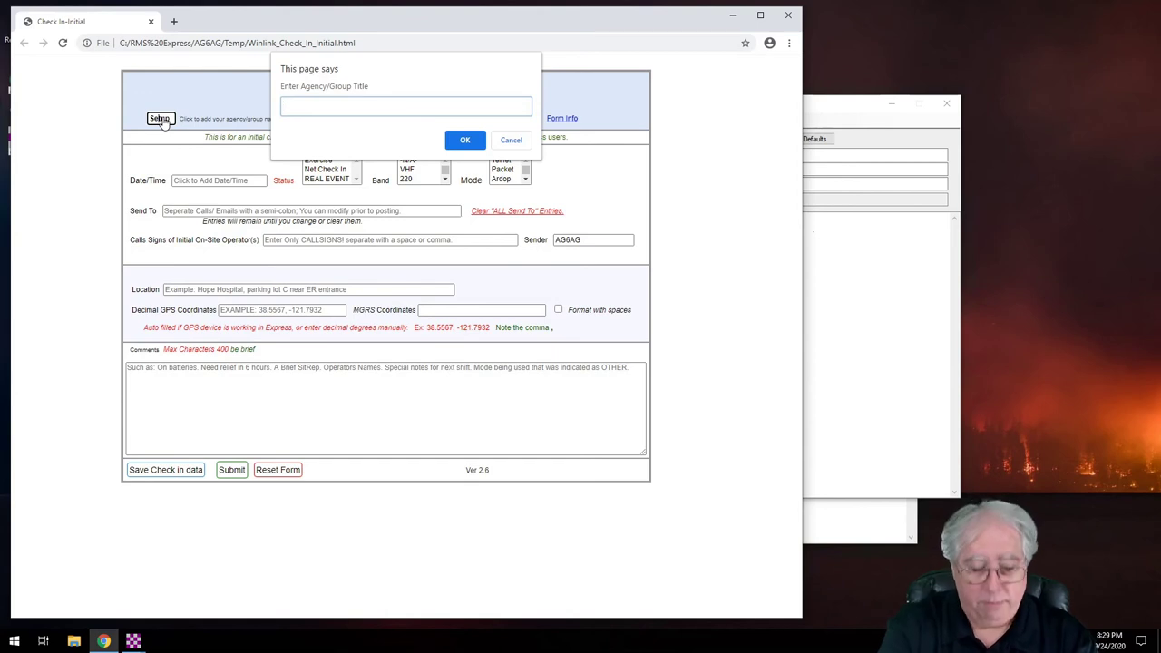
Step: Set the agency title to ARES and accept the suggested date and time
type("ARE")
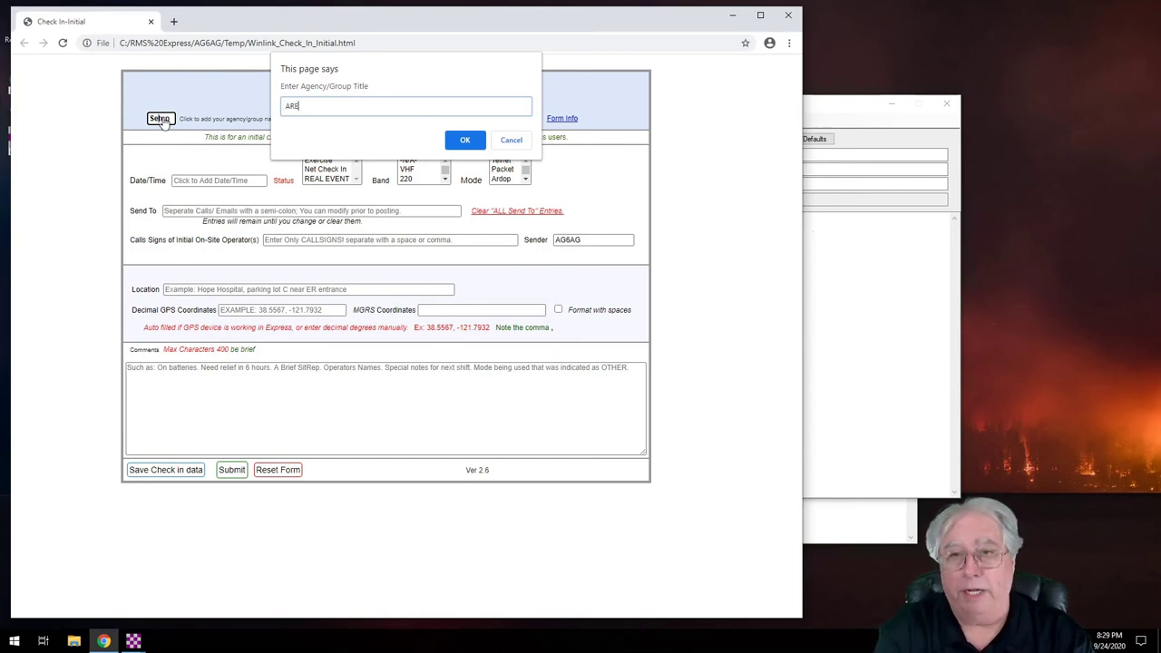
type("S")
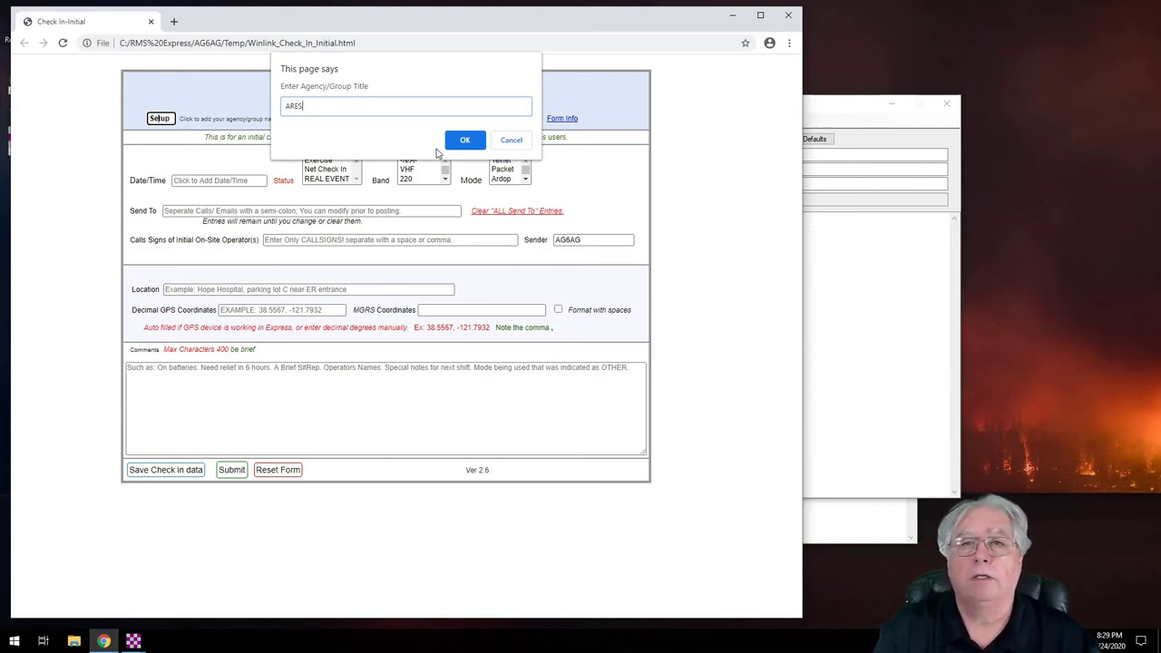
left_click(463, 144)
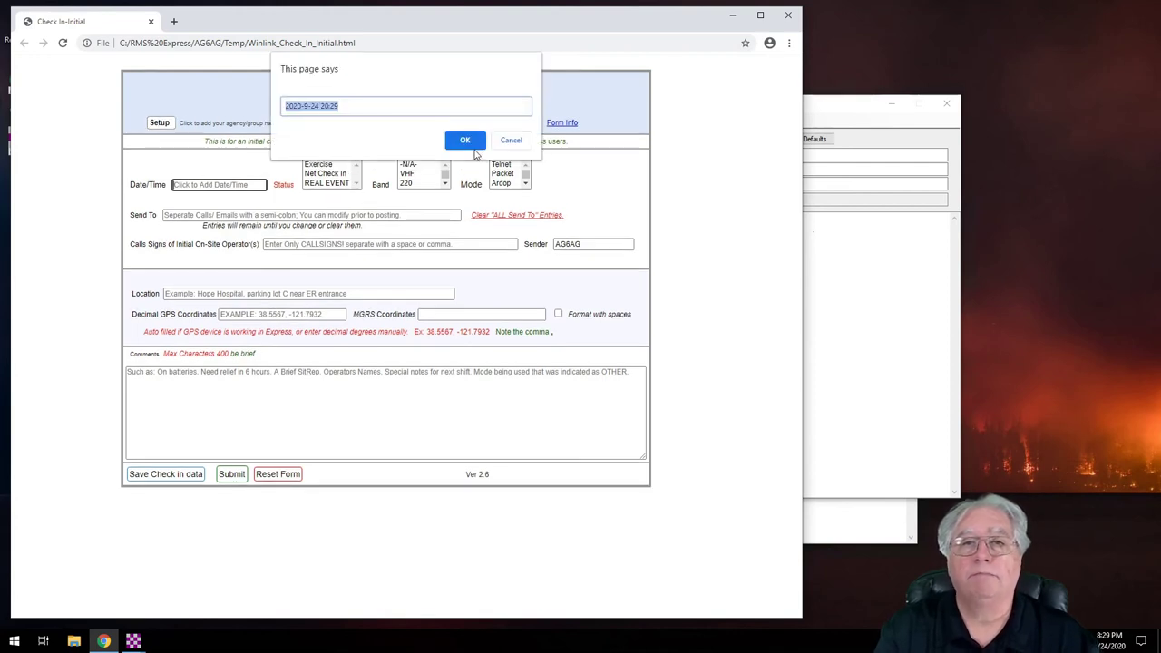
left_click(464, 142)
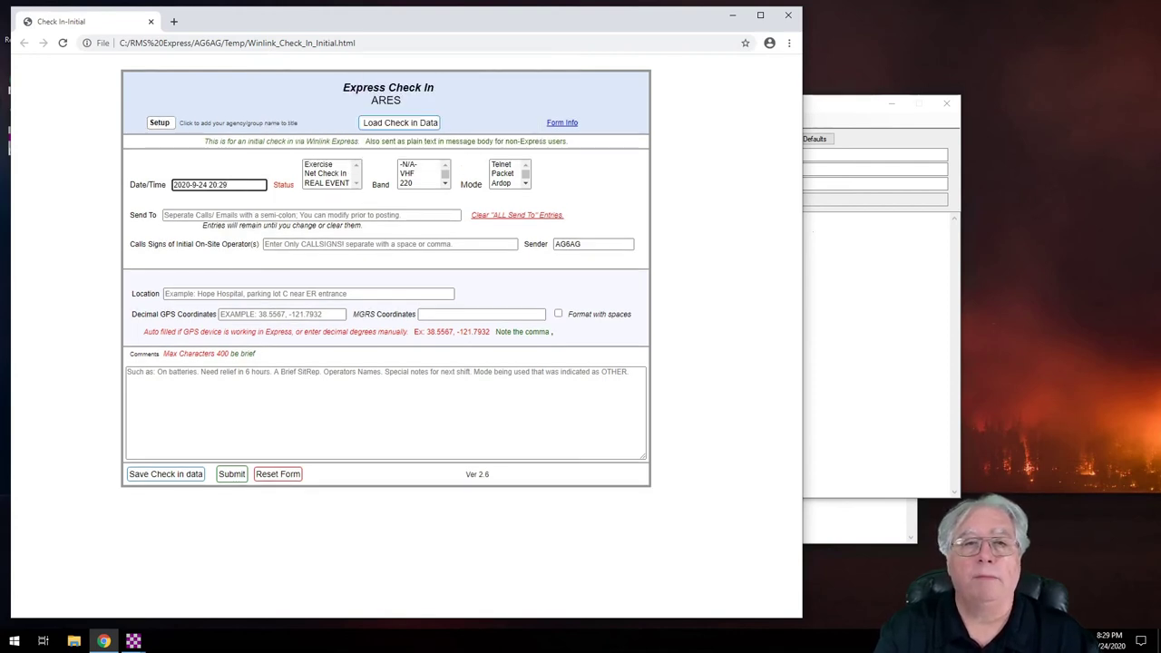
Step: Enter the recipient's e-mail address, and choose Net Check In, band -N/A-, Telnet mode
key("Tab")
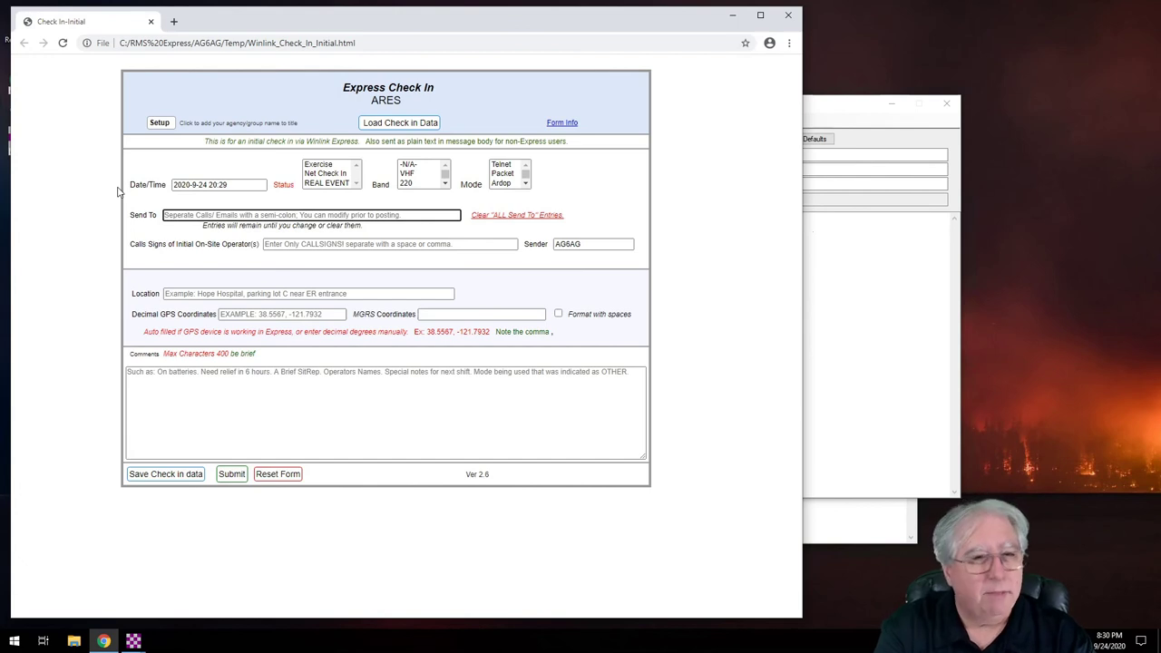
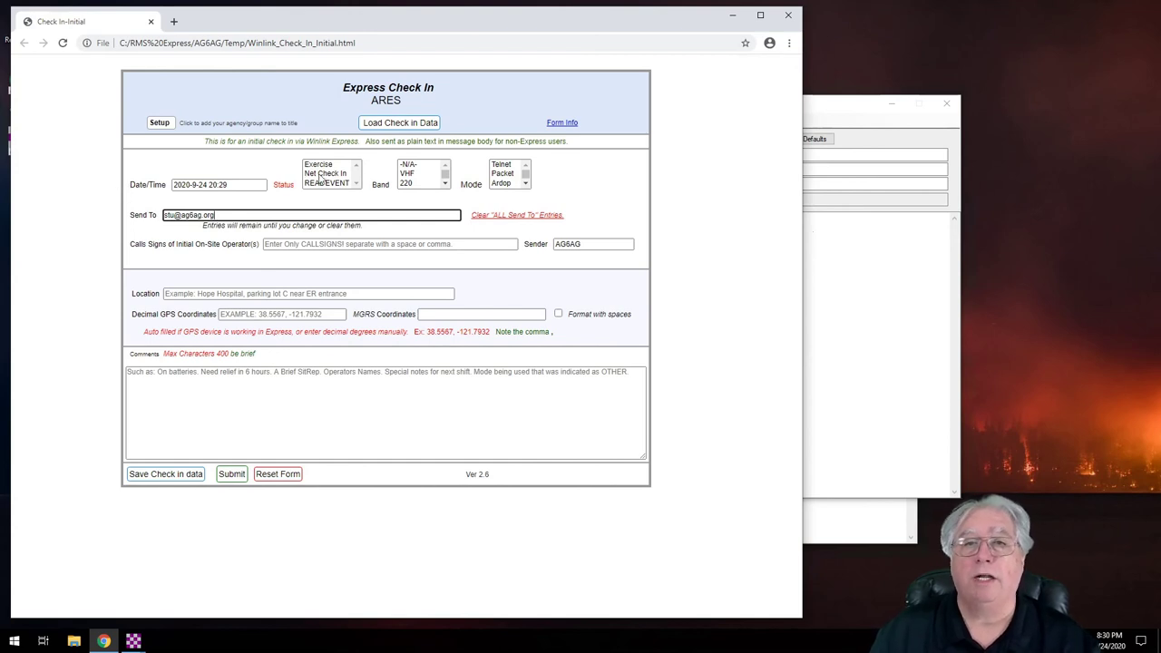
left_click(325, 173)
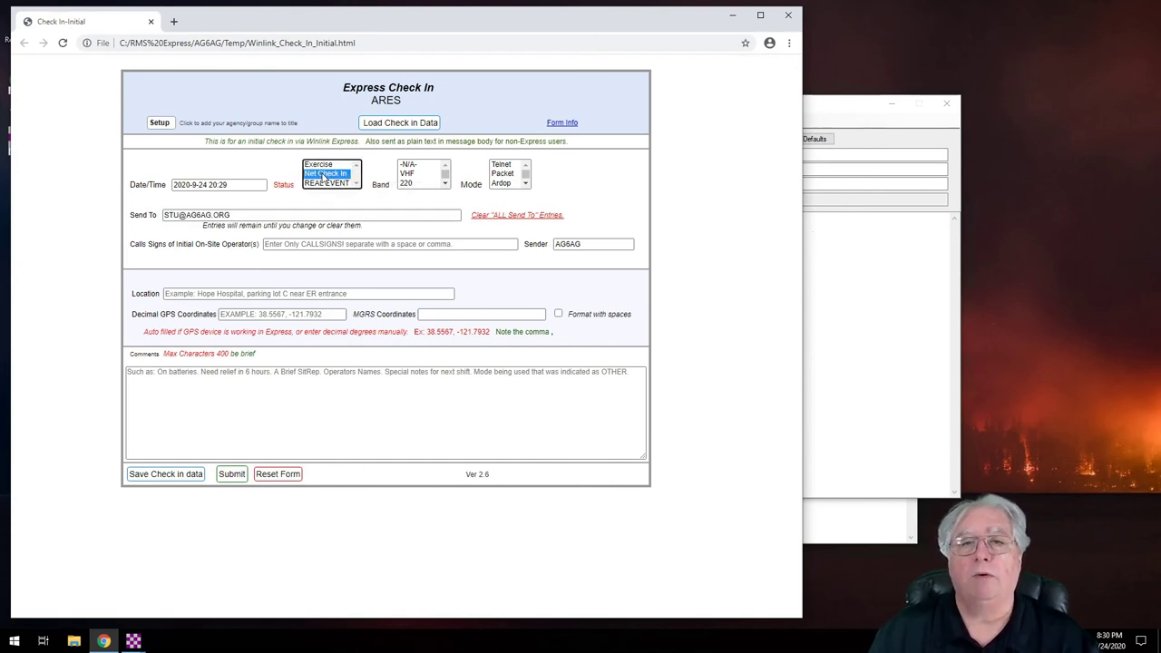
scroll(423, 182, "down", 1)
scroll(414, 174, "up", 2)
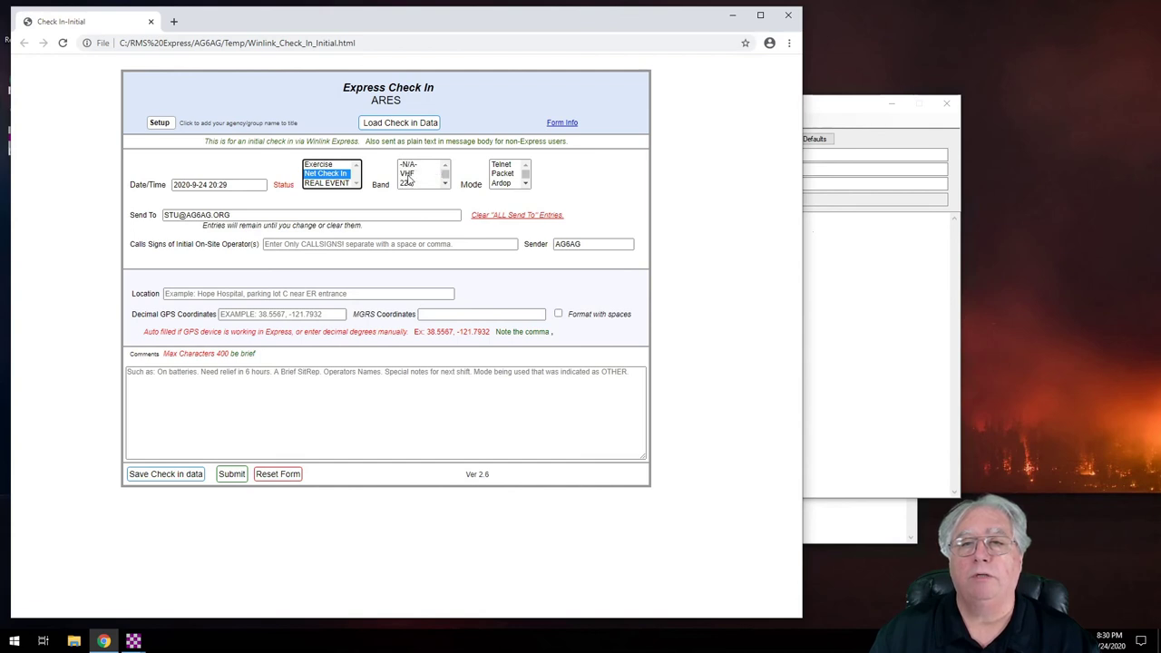
left_click(407, 167)
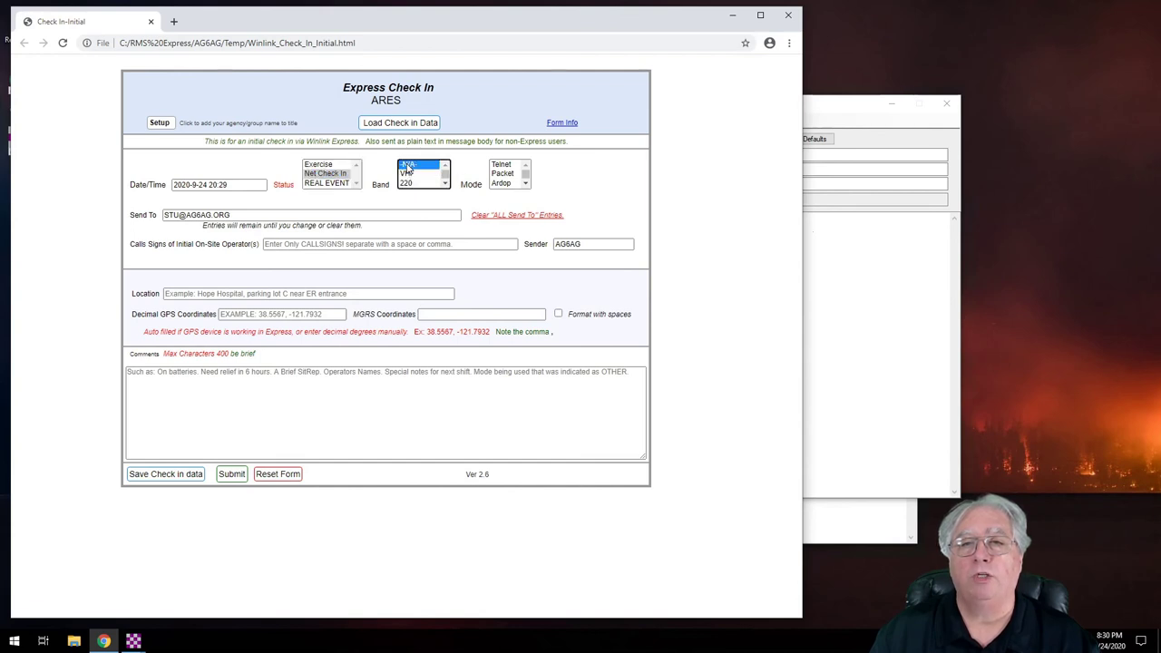
left_click(500, 165)
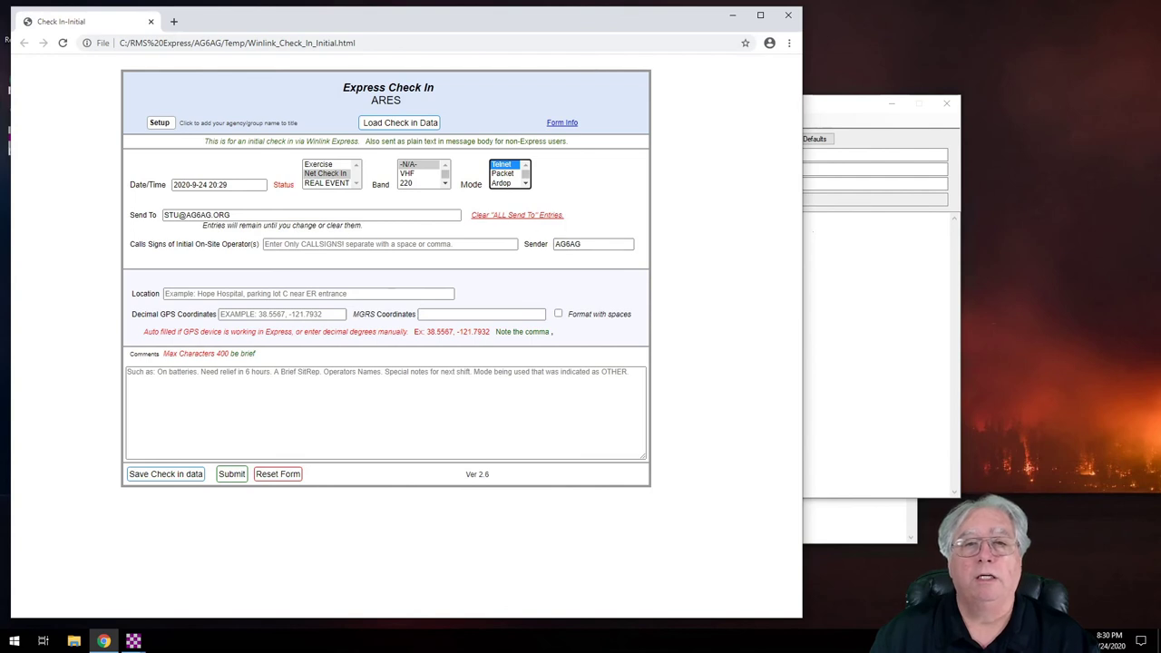
Step: Enter the on-site operator call sign and advance to the location field
left_click(363, 244)
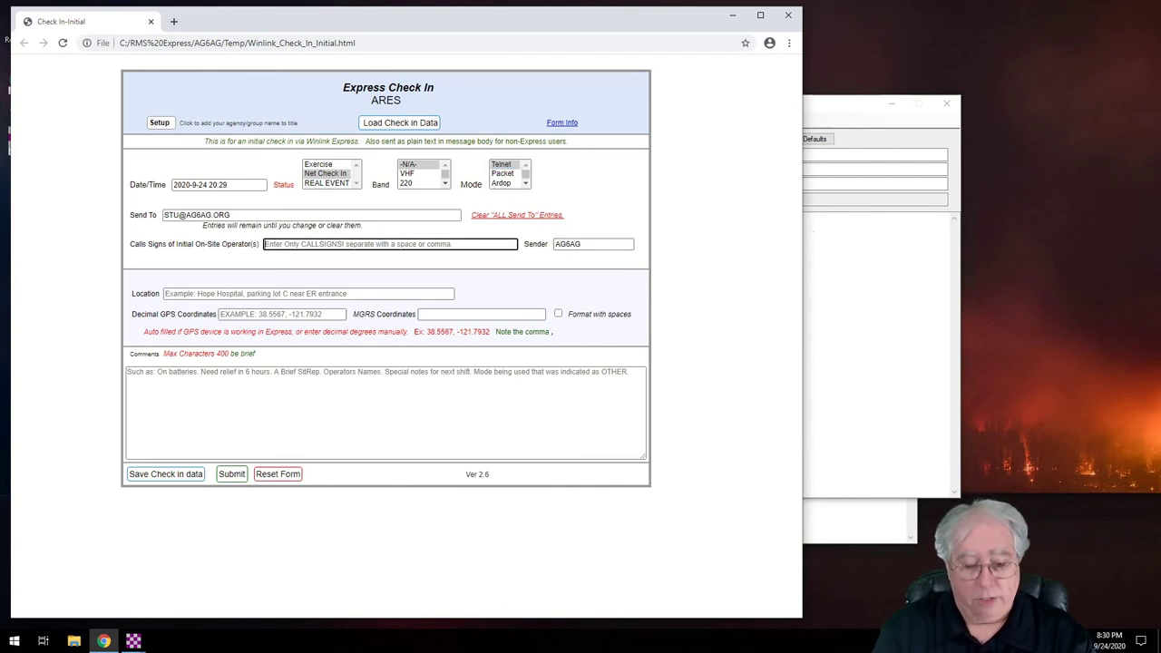
type("AG")
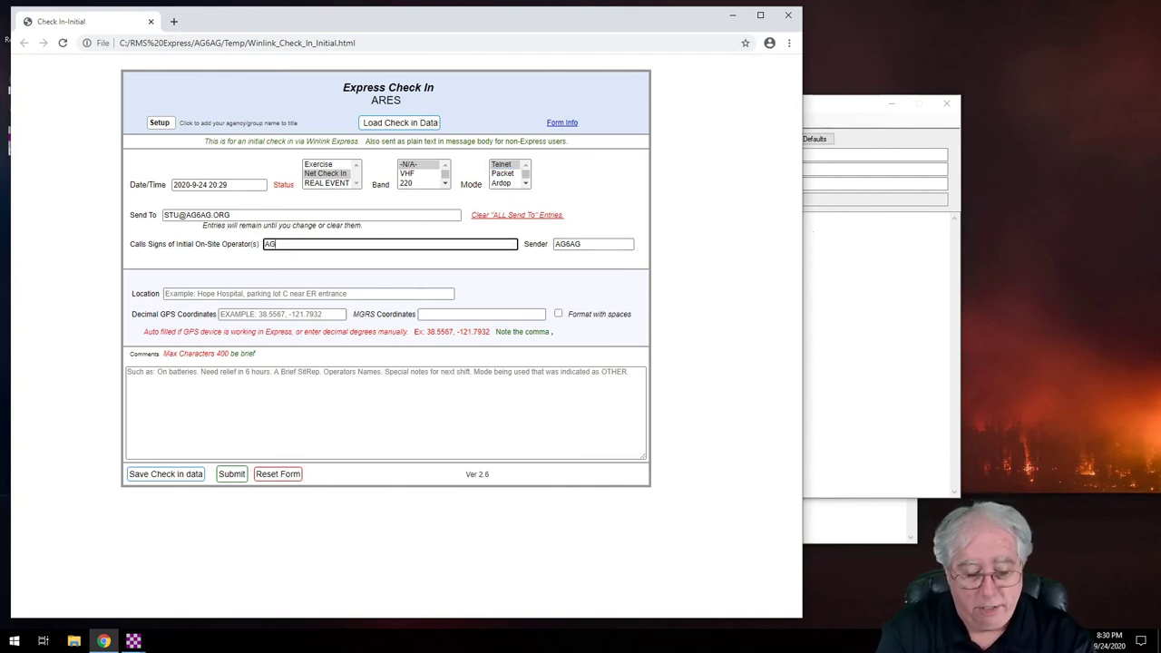
type("6AG")
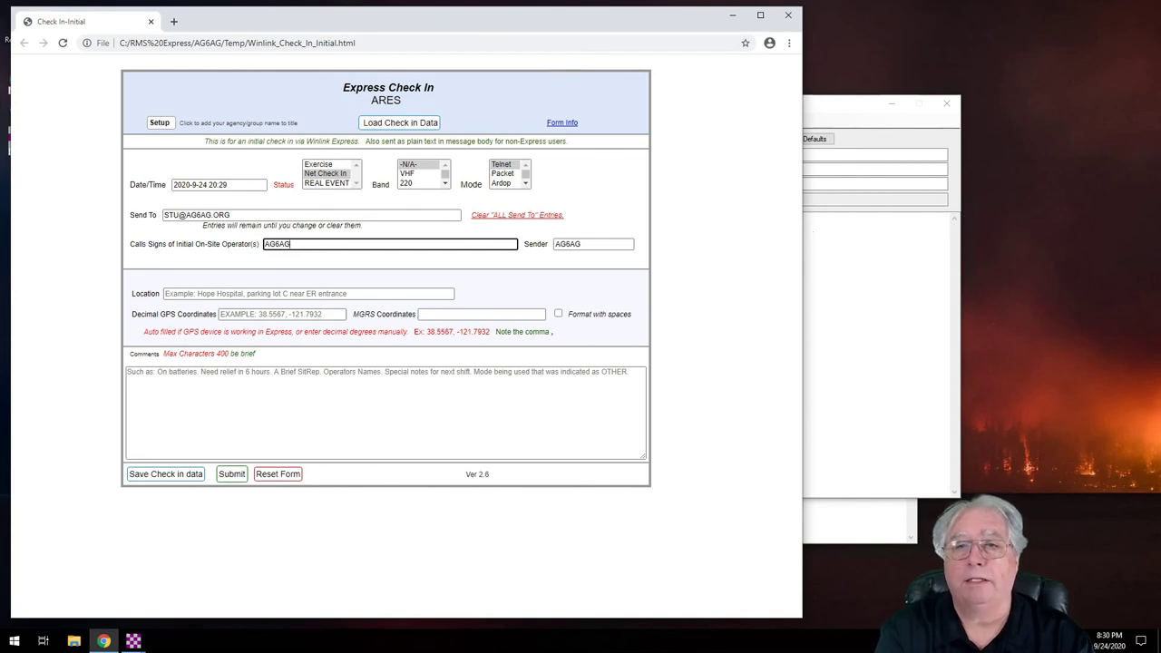
key("Tab")
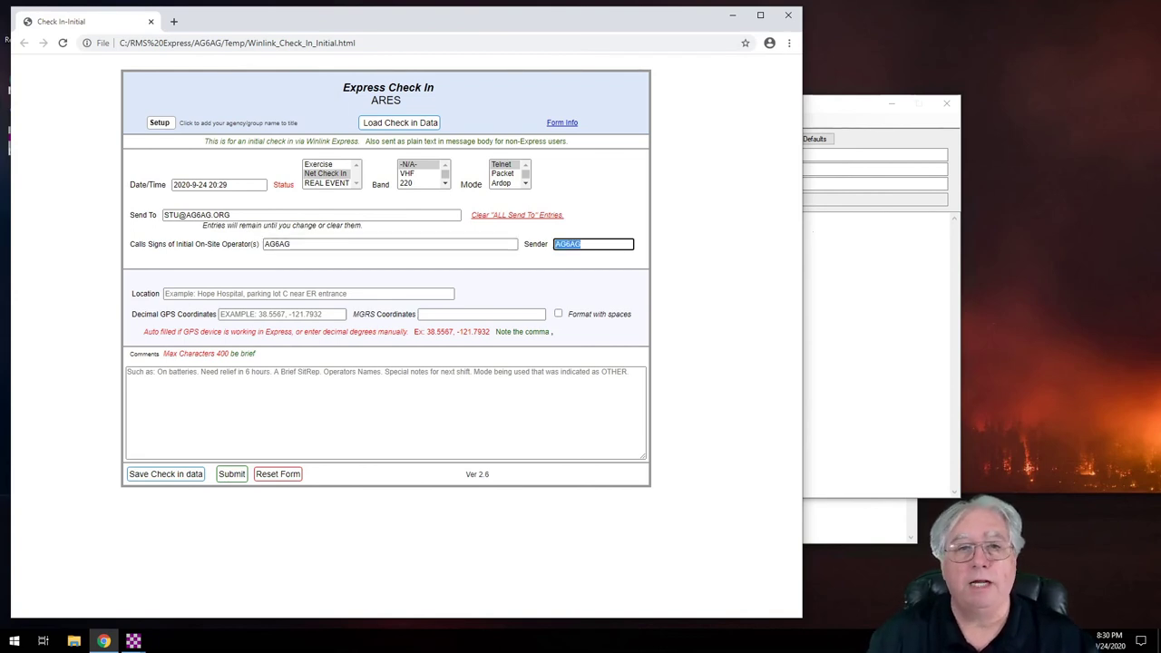
key("Tab")
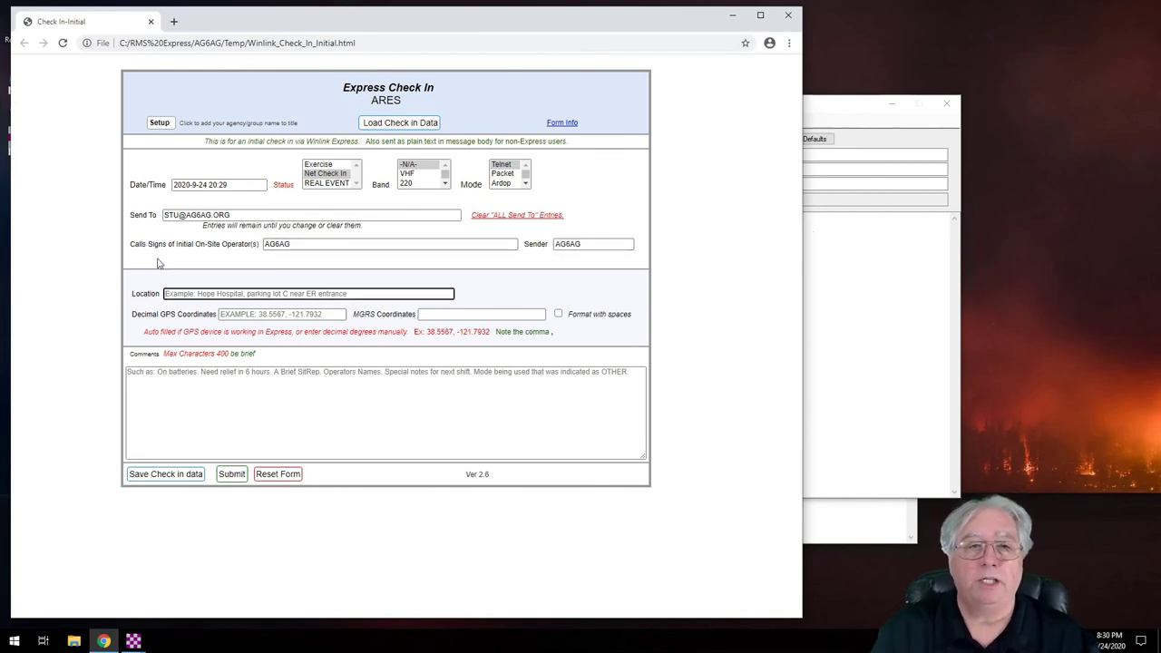
Step: Fill in location 'Home QTH' and comment 'No Traffic'
type("Home")
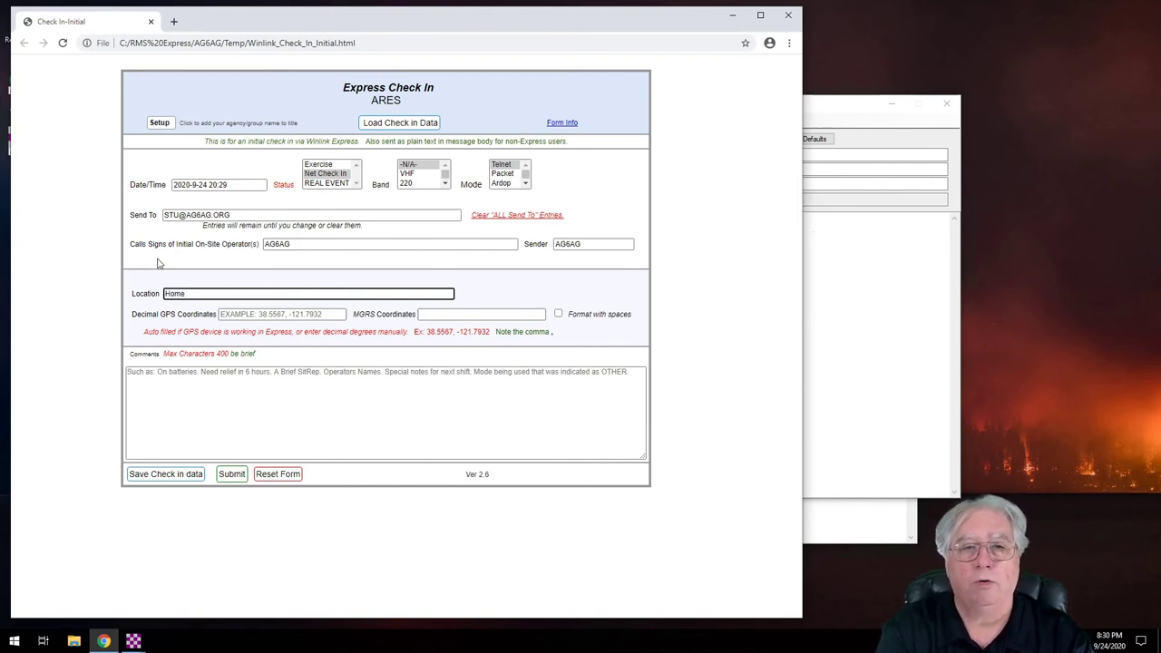
type(" QTH")
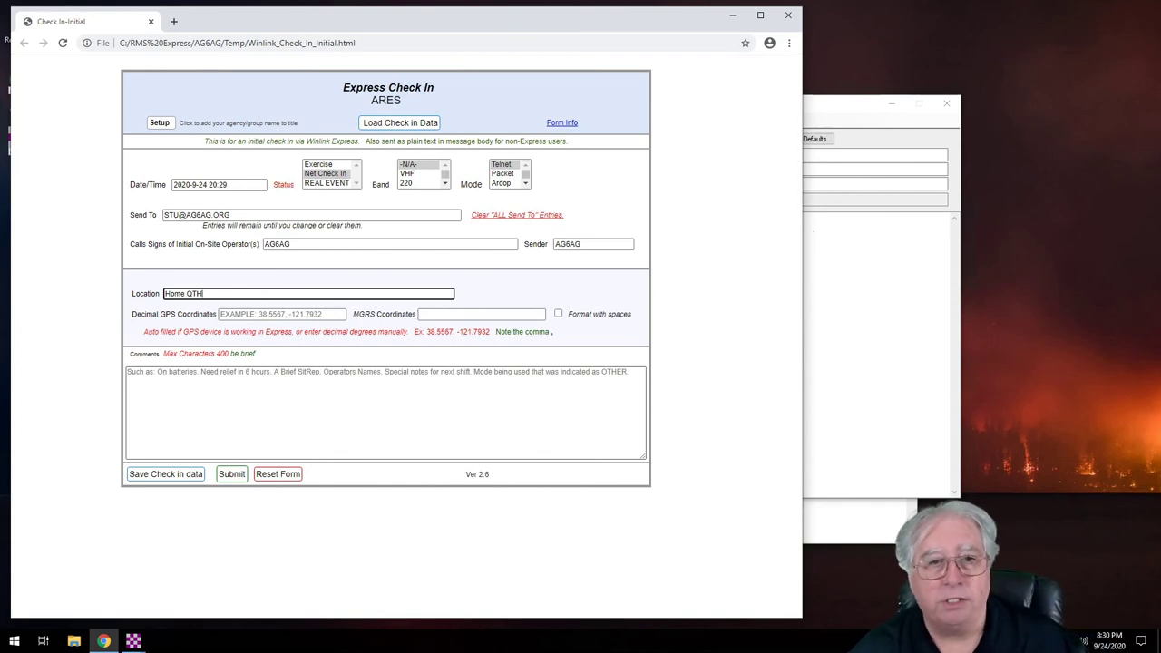
left_click(281, 314)
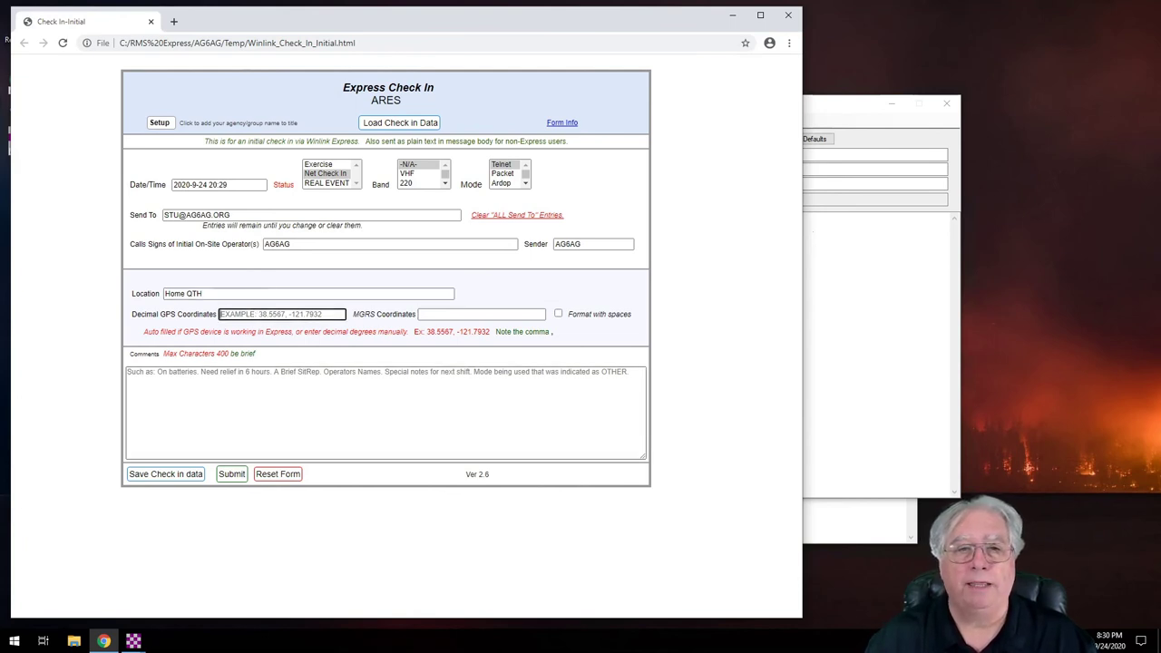
left_click(381, 408)
type("No Traffic")
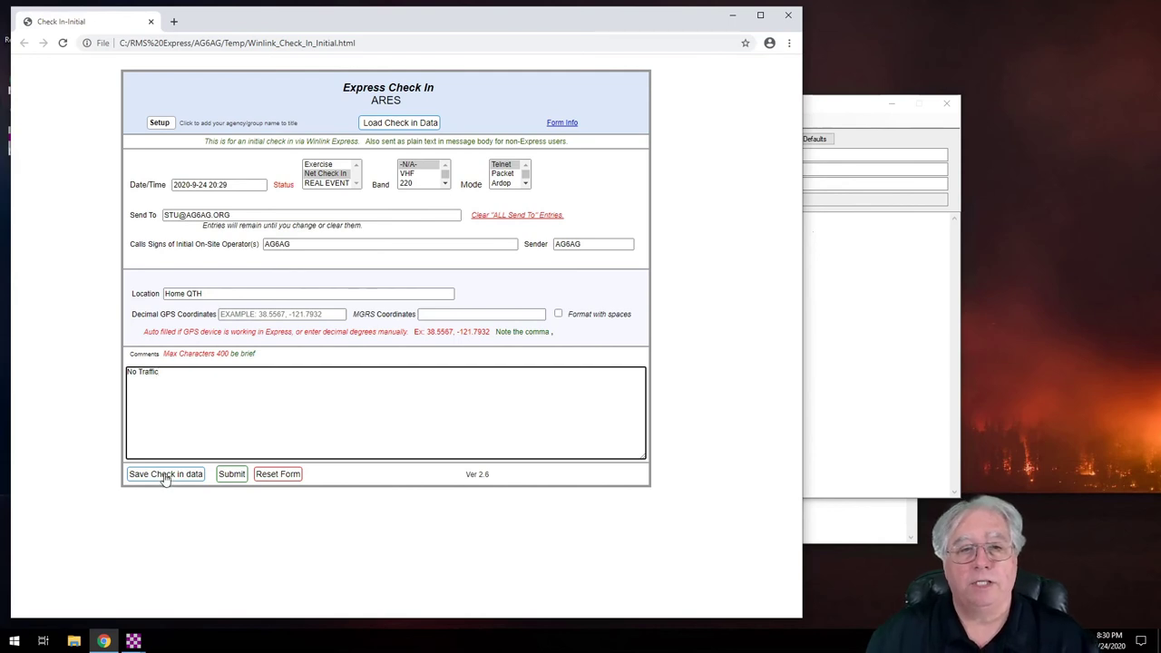
Step: Submit the check-in form, acknowledge the notice, and close the browser
left_click(234, 475)
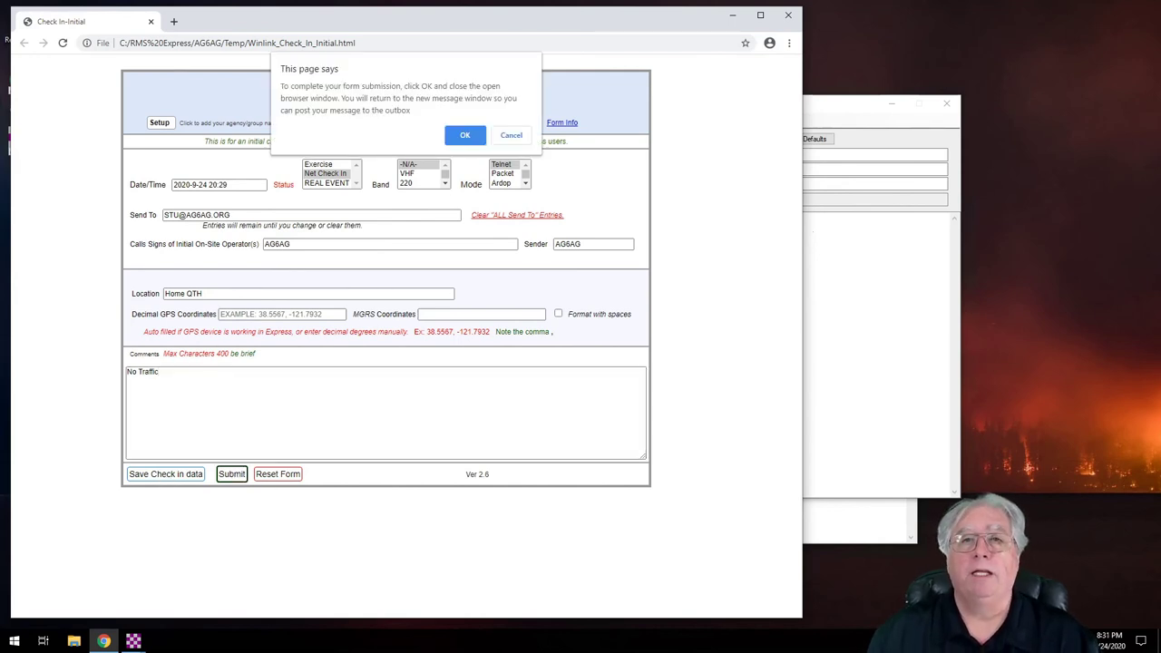
left_click(464, 136)
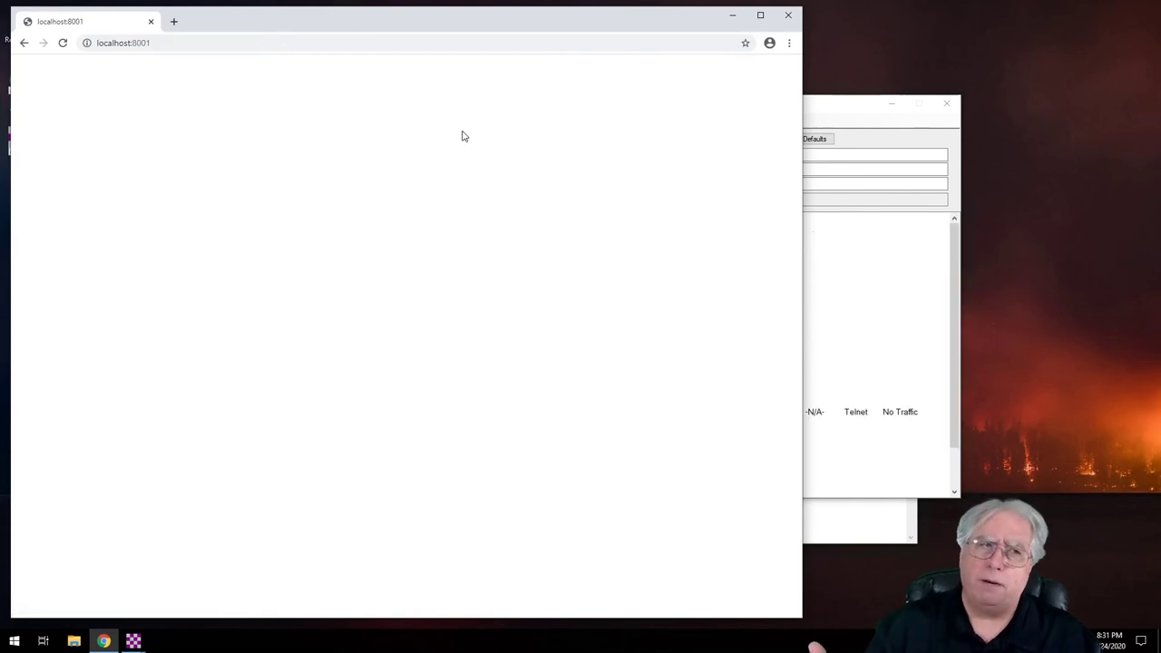
left_click(791, 17)
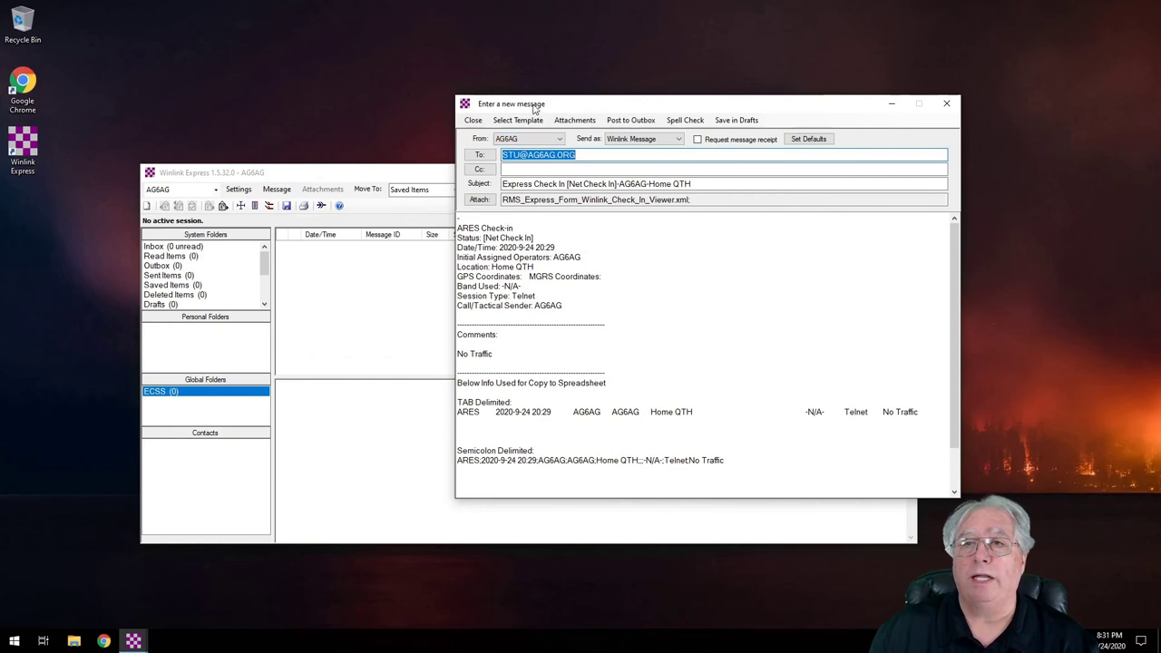
Step: Move the message window aside, review the check-in body, and post it to Outbox
left_click_drag(535, 107, 283, 64)
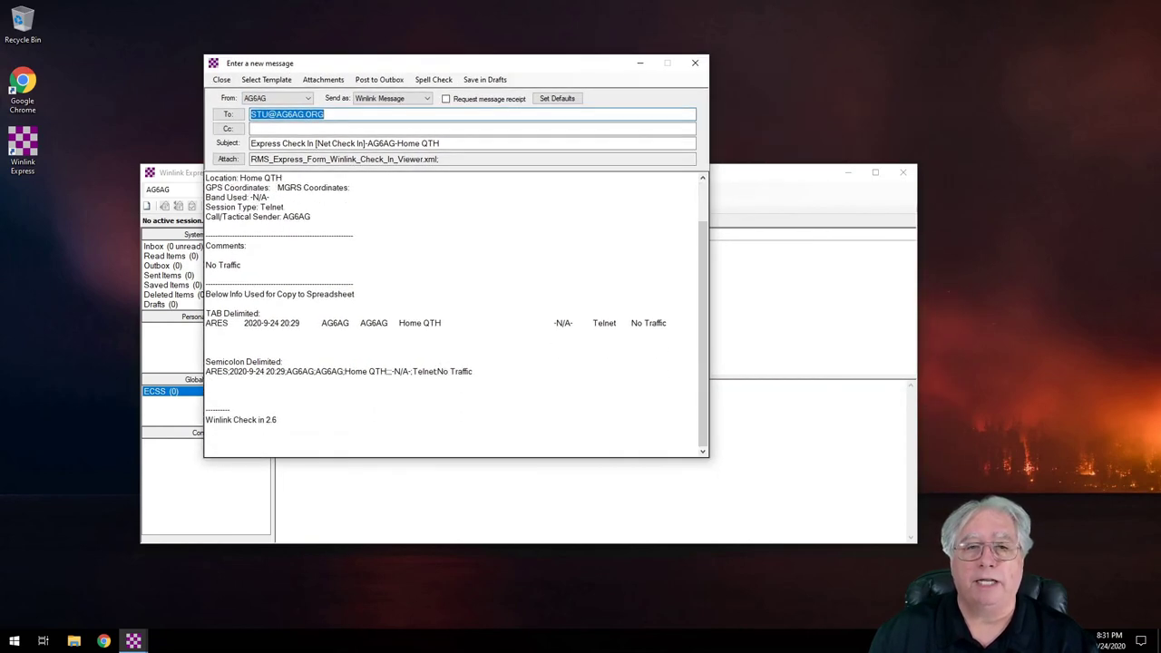
scroll(454, 313, "up", 2)
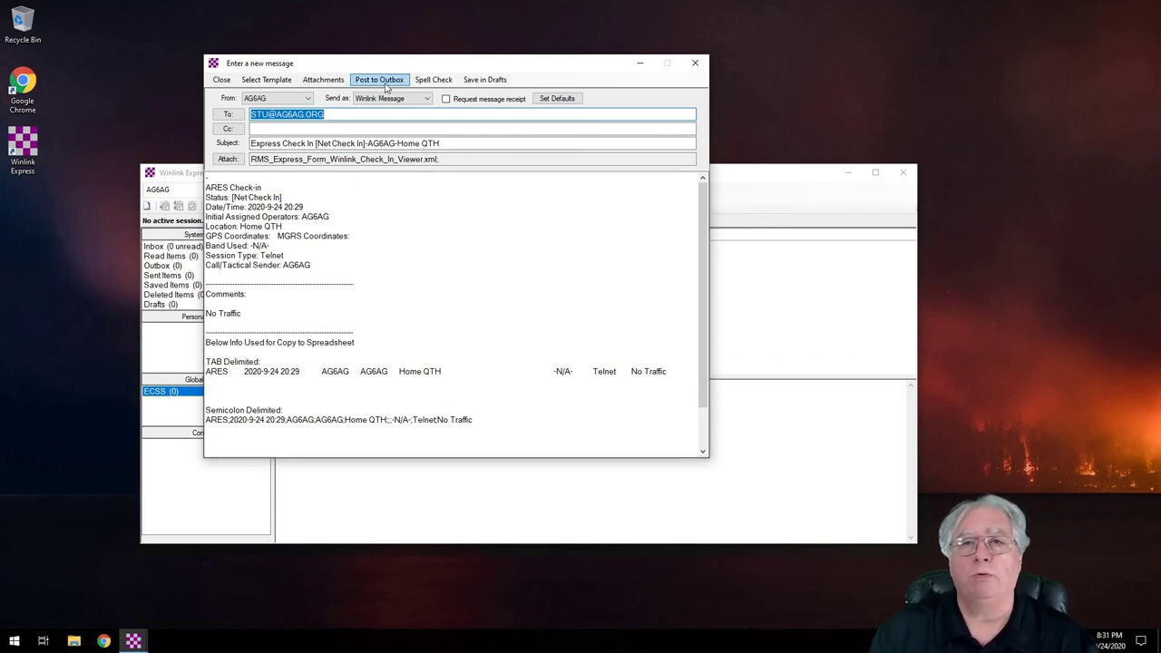
left_click(379, 80)
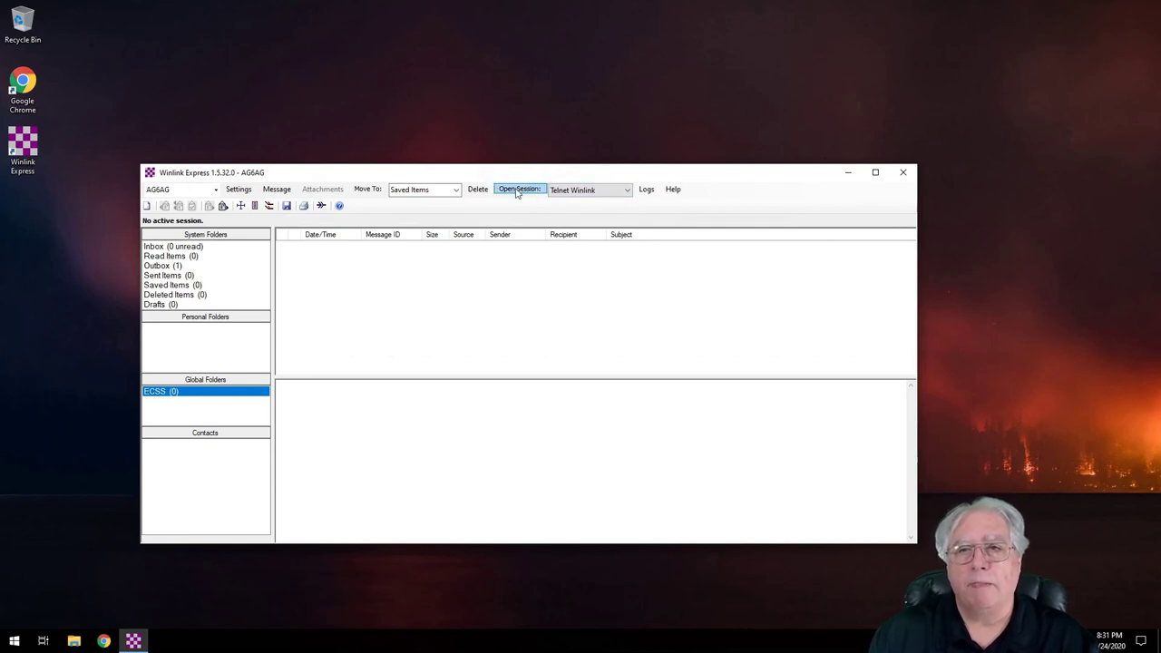
Step: Send the outbox check-in through a Telnet Winlink session, then close the session window
left_click(519, 190)
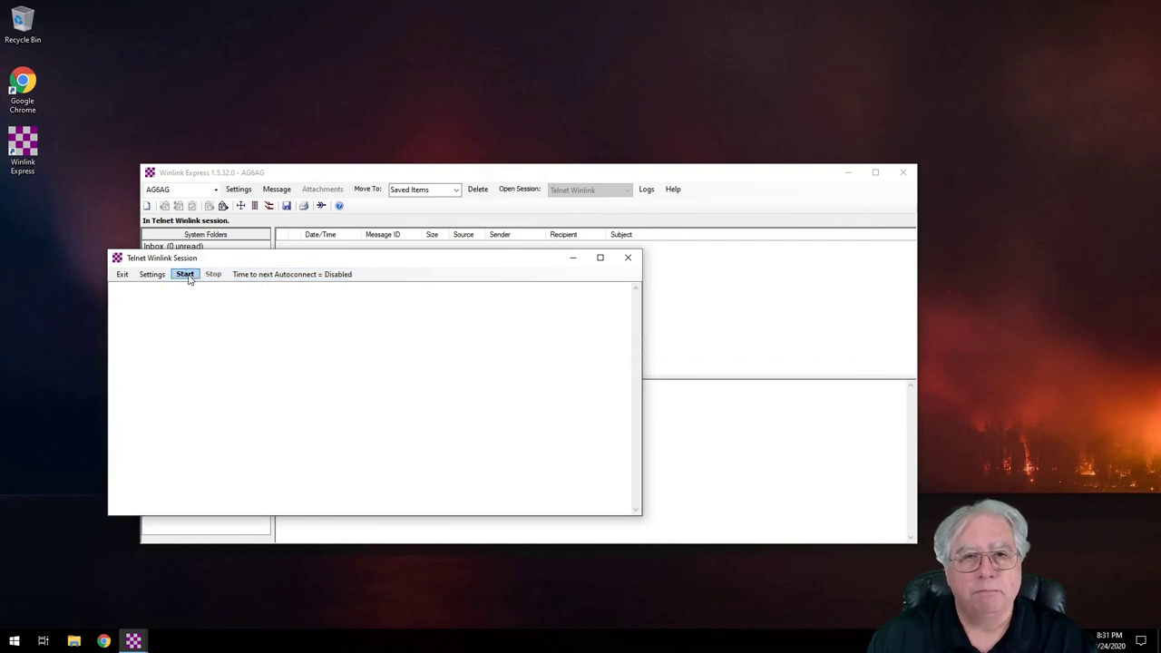
left_click(187, 276)
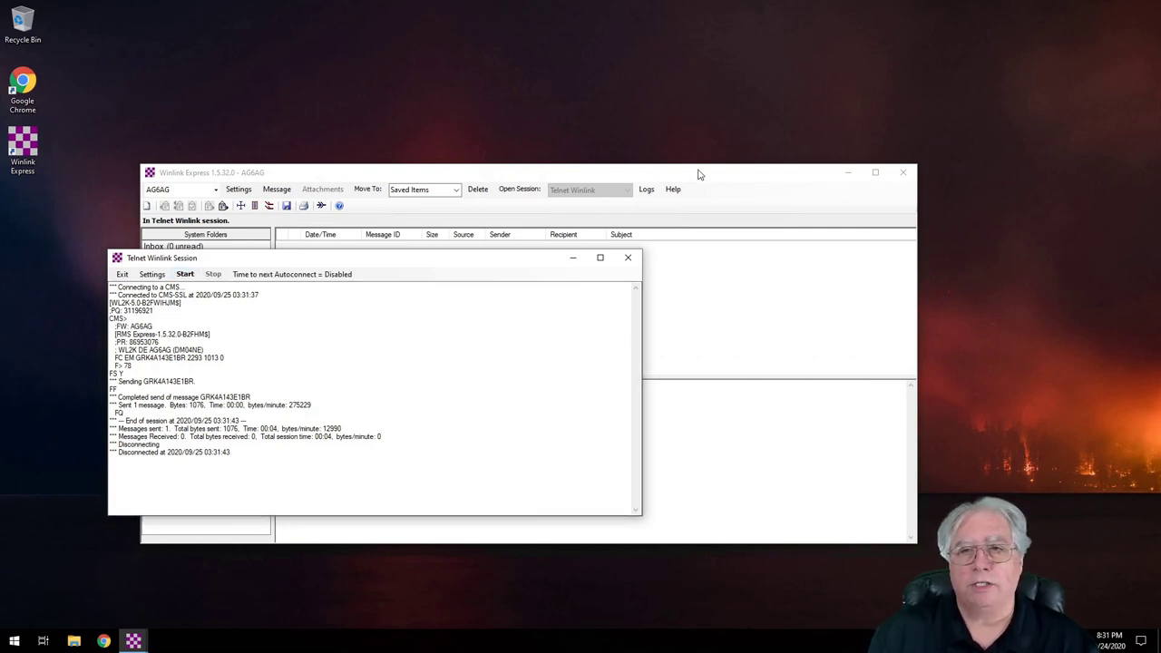
left_click(628, 258)
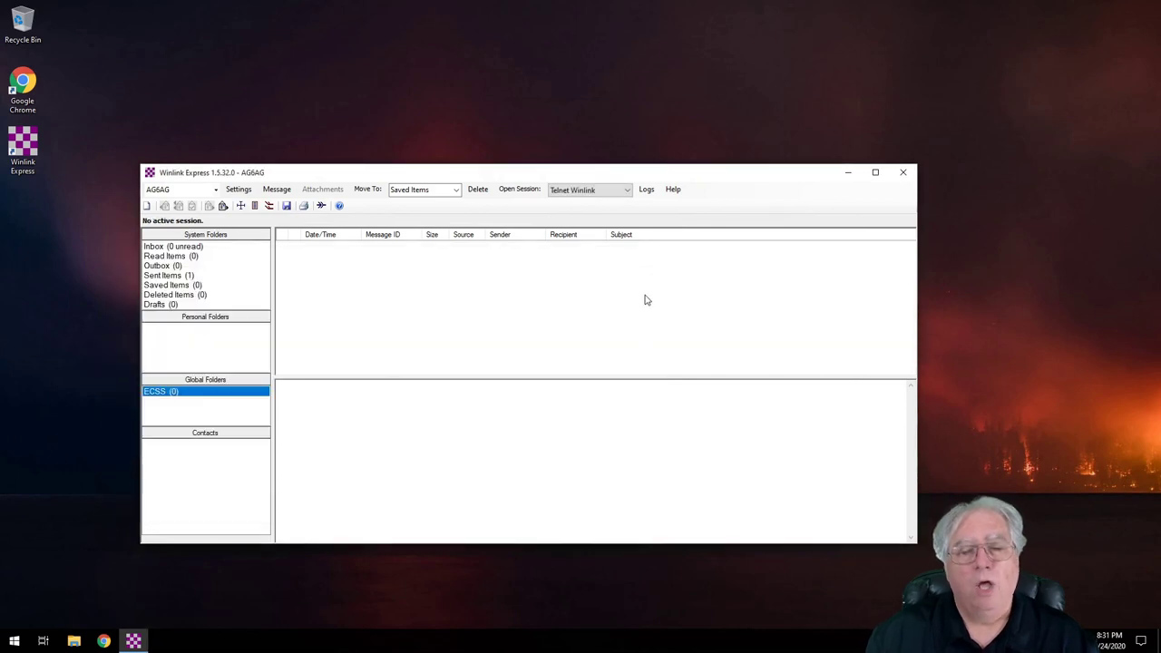